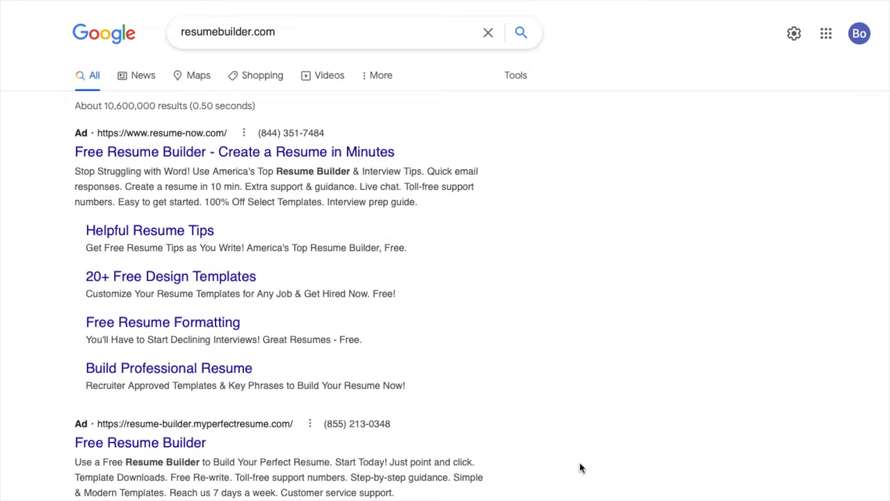
# - Scroll the Google results for resumebuilder.com down to the official ResumeBuilder.com listing
pyautogui.scroll(-3, 580, 463)
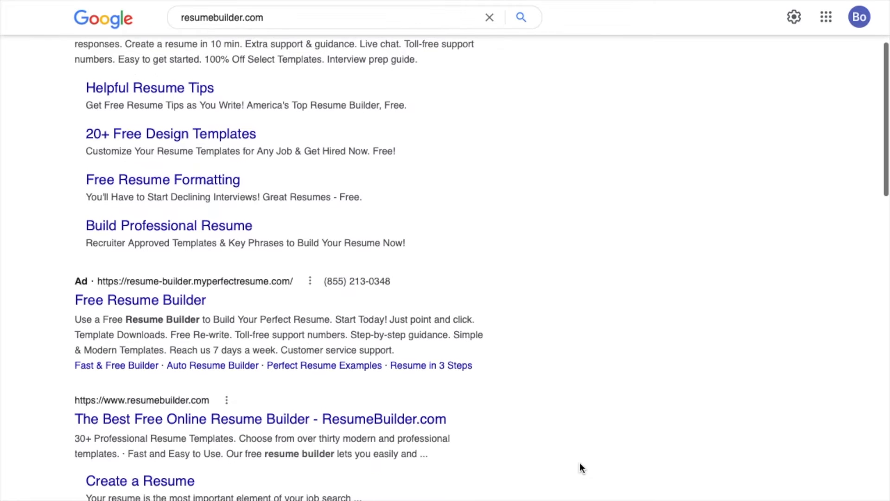
pyautogui.scroll(-2, 580, 463)
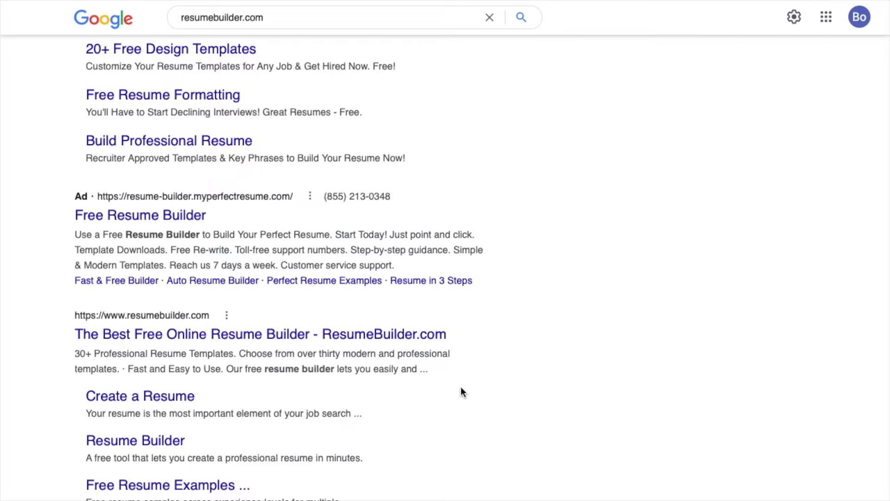
# - Open ResumeBuilder.com from the results and choose Create My Resume Now
pyautogui.click(371, 335)
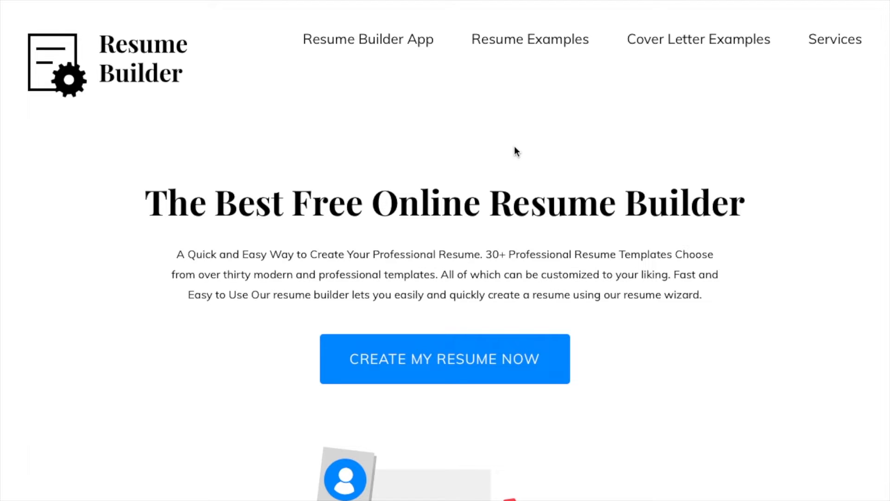
pyautogui.scroll(-1, 506, 179)
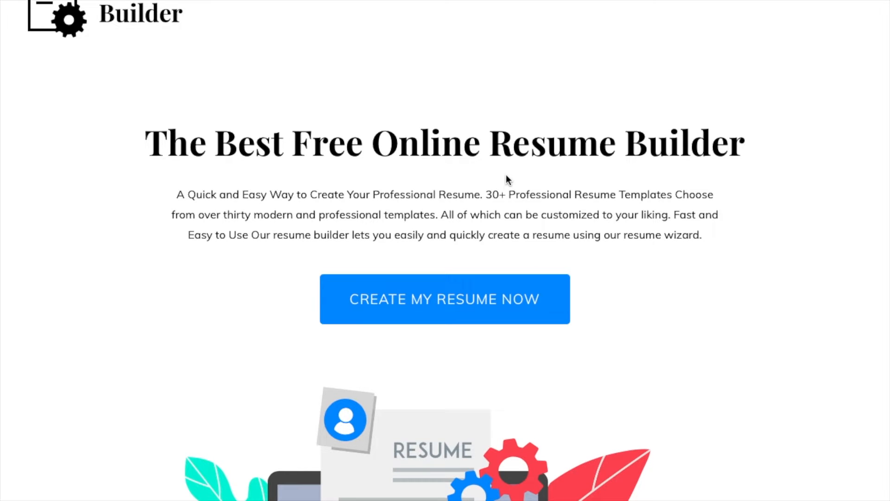
pyautogui.click(475, 313)
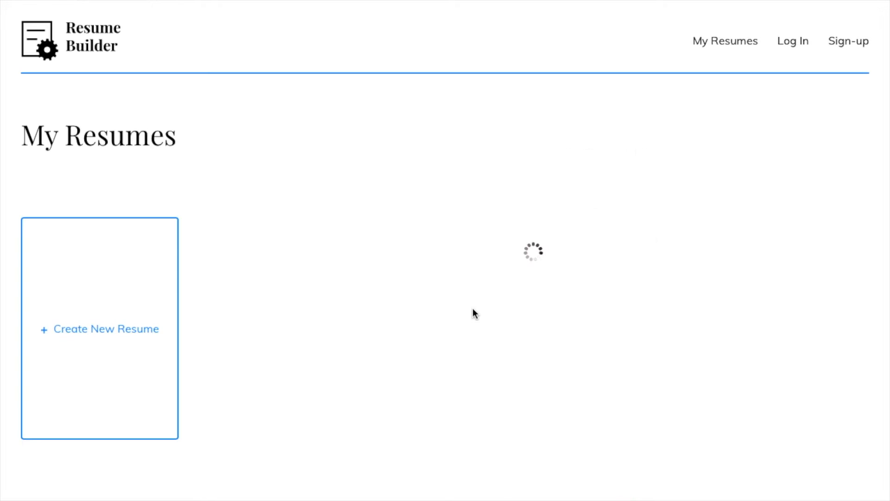
# - Create a new resume from scratch using the fifth template in dark grey
pyautogui.click(125, 336)
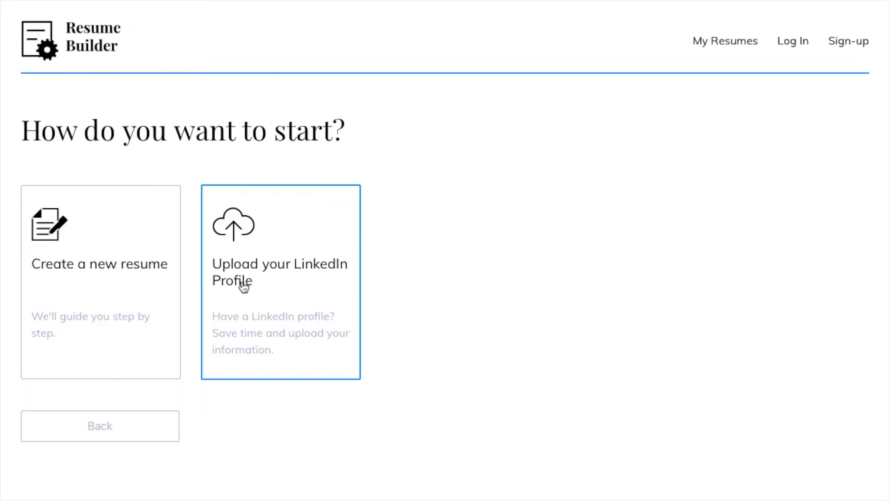
pyautogui.click(155, 282)
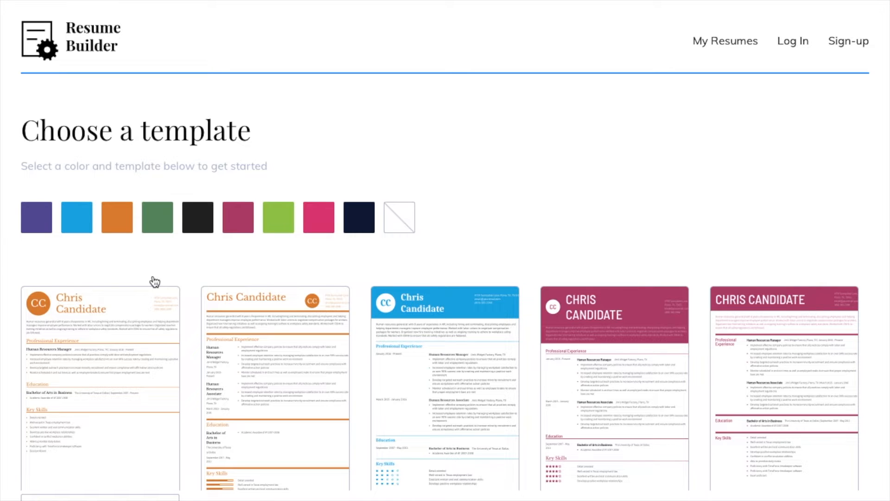
pyautogui.scroll(-3, 155, 282)
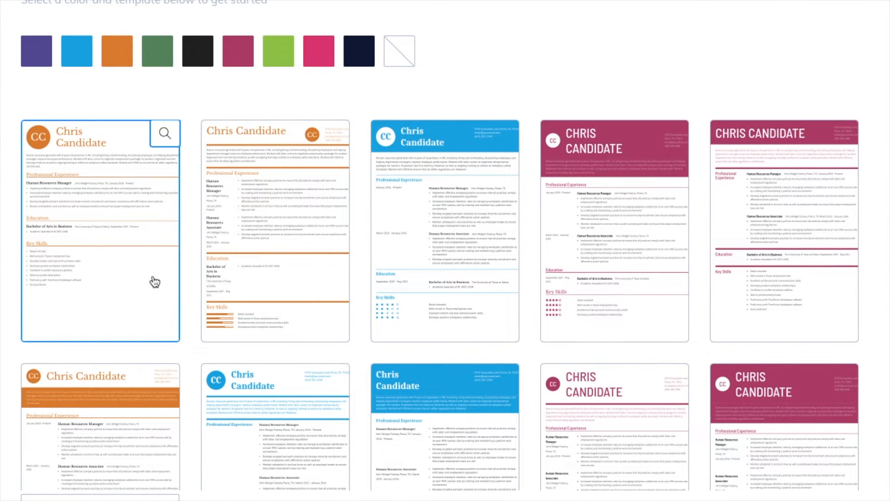
pyautogui.scroll(-4, 155, 282)
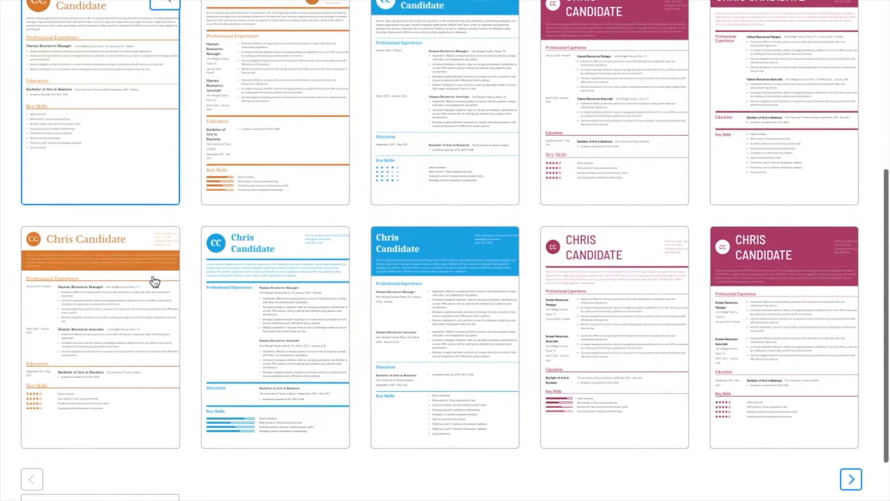
pyautogui.scroll(-1, 155, 282)
pyautogui.scroll(8, 153, 281)
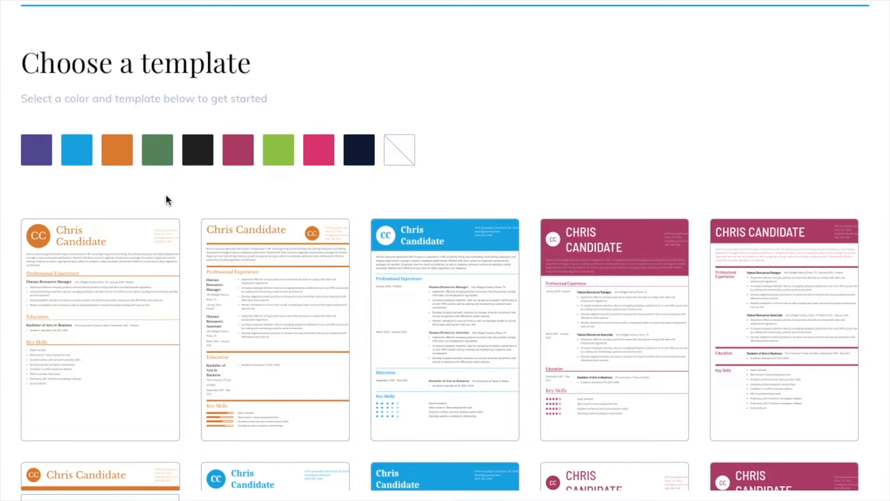
pyautogui.click(196, 162)
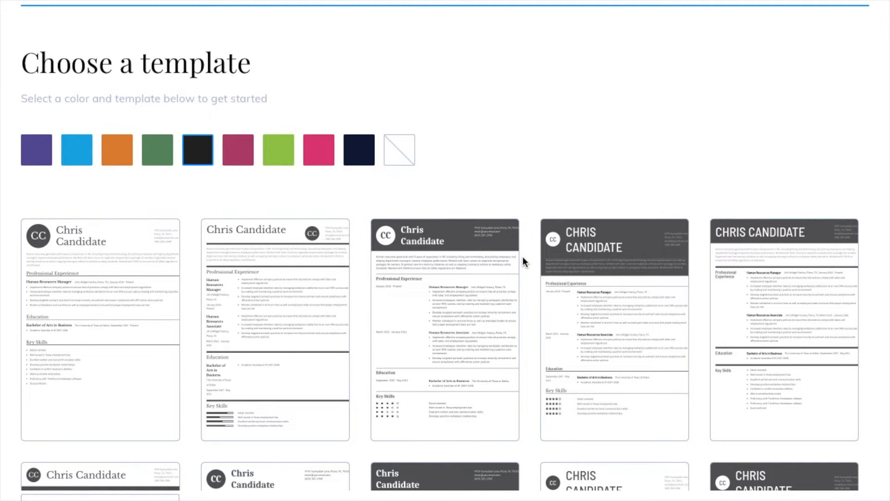
pyautogui.click(754, 280)
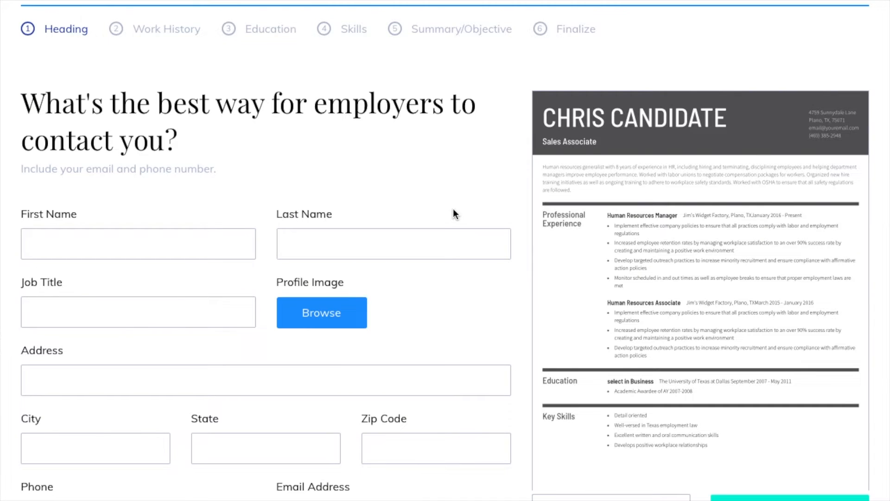
# - Enter the candidate's first and last name in the Heading form
pyautogui.scroll(-1, 455, 213)
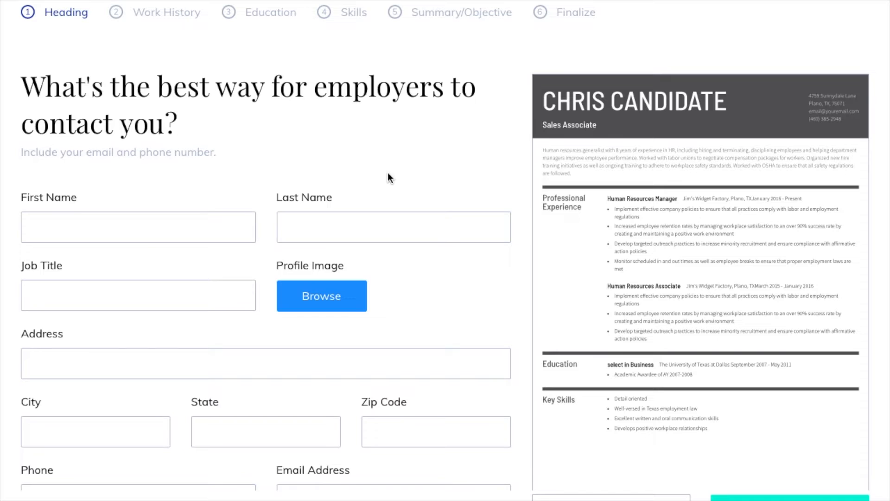
pyautogui.click(150, 232)
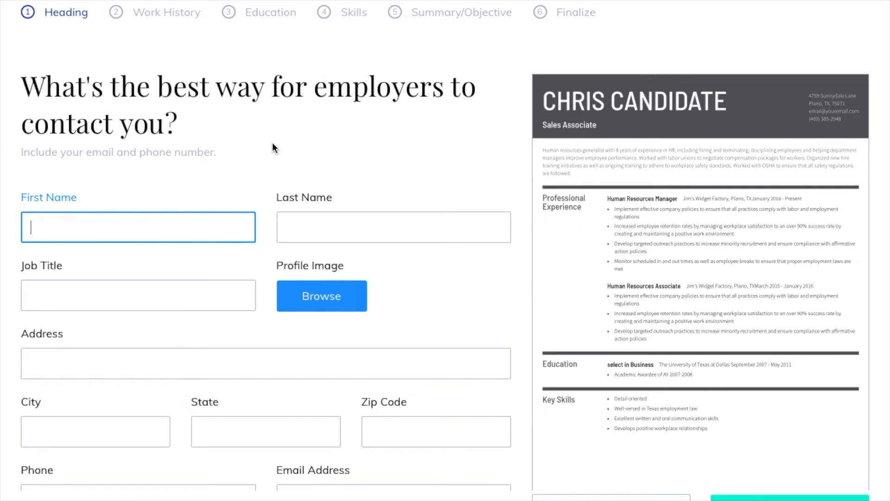
pyautogui.write('John')
pyautogui.press('Tab')
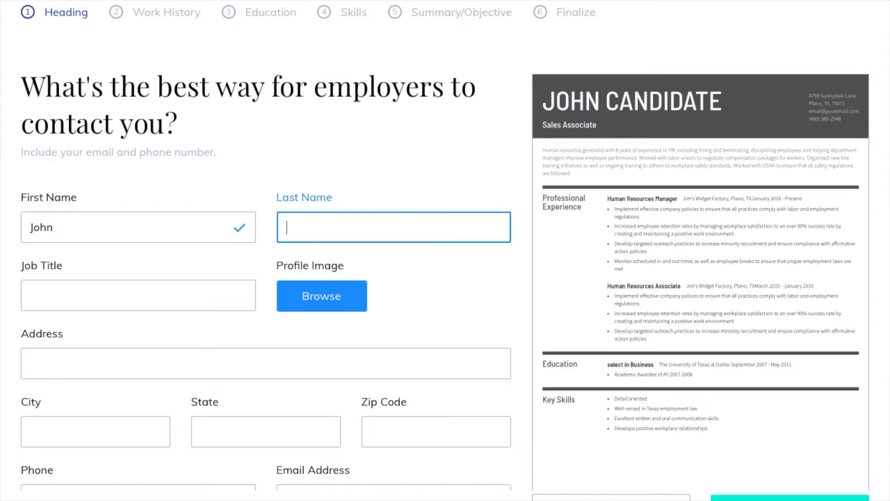
pyautogui.write('Doe')
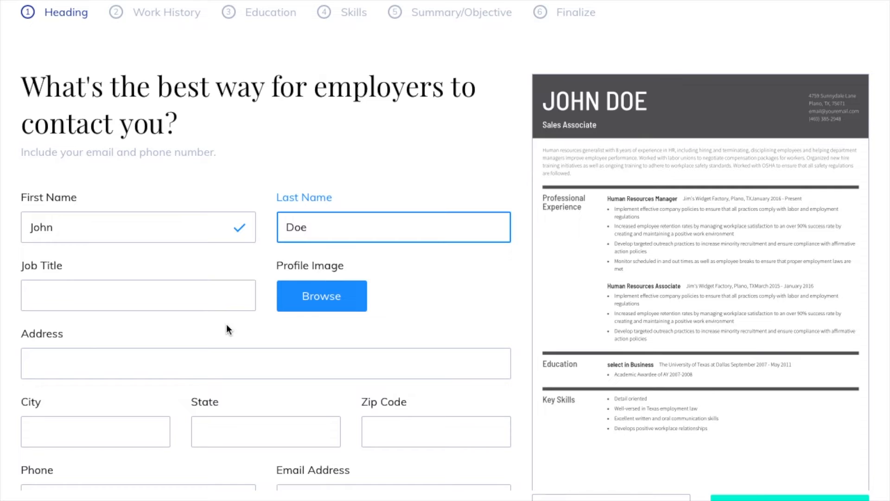
# - Fill in the candidate's street address, city, state and zip code
pyautogui.click(171, 371)
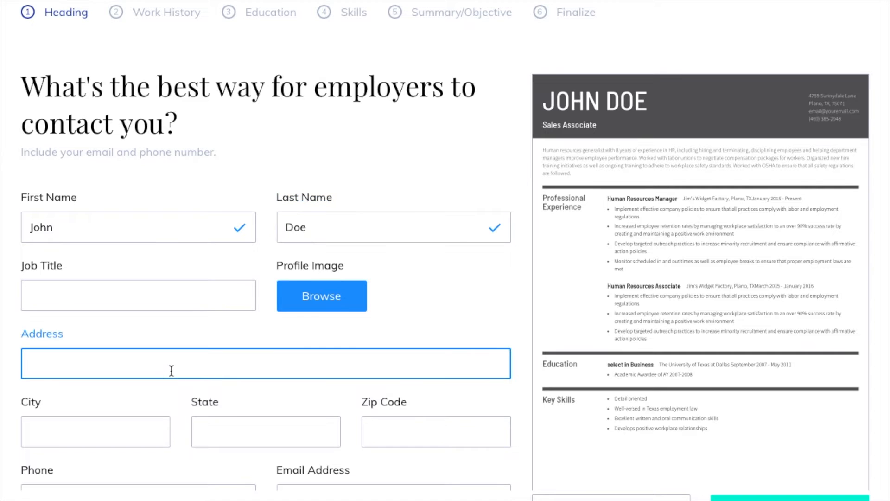
pyautogui.write('123 Way drive')
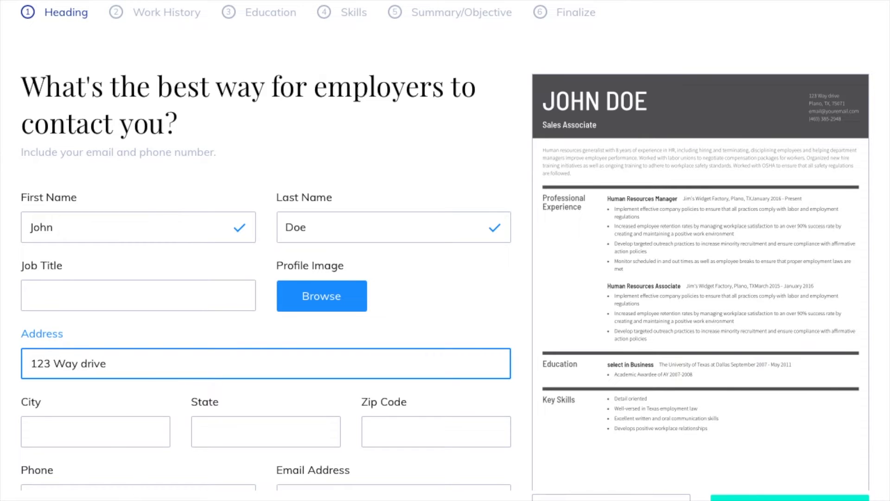
pyautogui.click(104, 439)
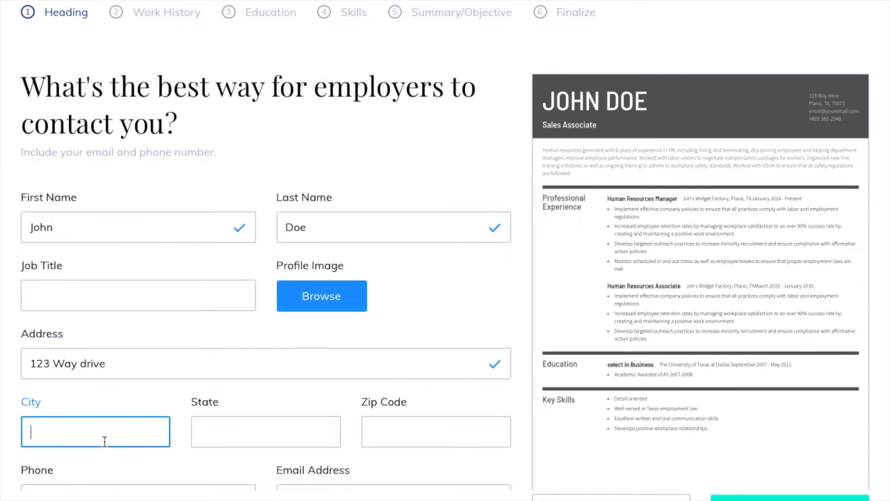
pyautogui.write('North Little Rock')
pyautogui.press('Tab')
pyautogui.write('AR')
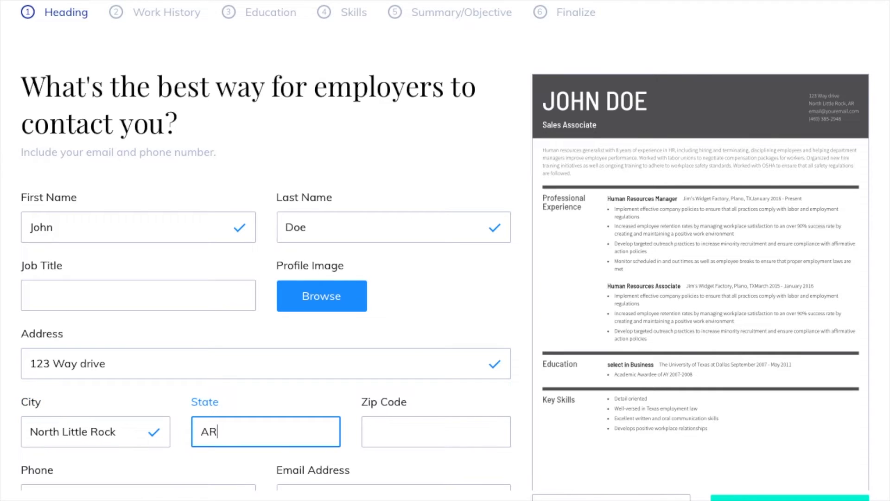
pyautogui.press('Tab')
pyautogui.write('72113')
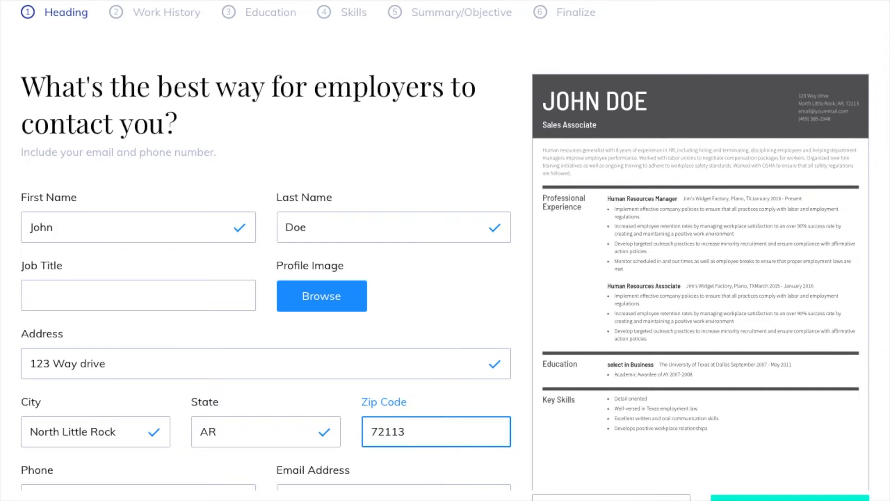
pyautogui.scroll(-2, 129, 394)
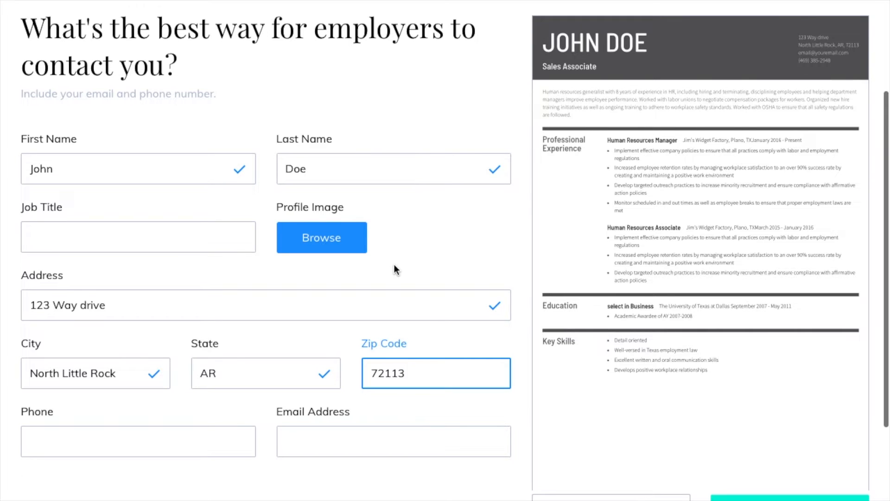
# - Enter the candidate's phone number and e-mail address
pyautogui.scroll(-3, 394, 265)
pyautogui.click(169, 358)
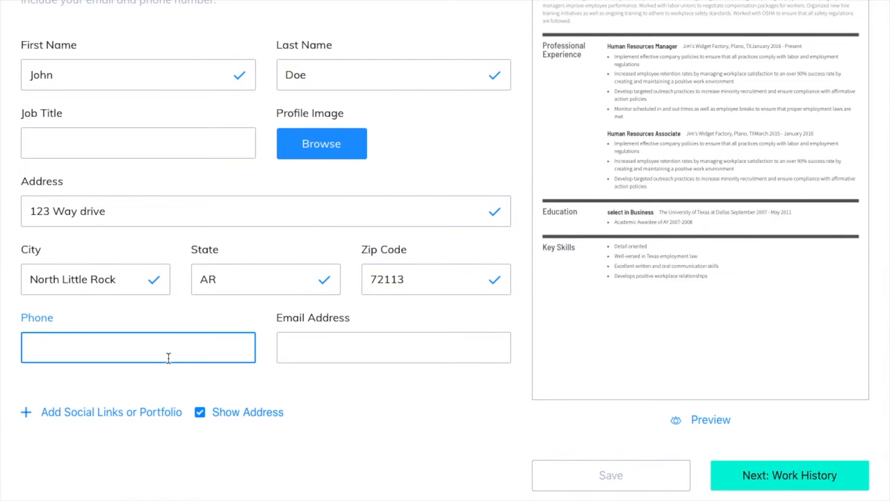
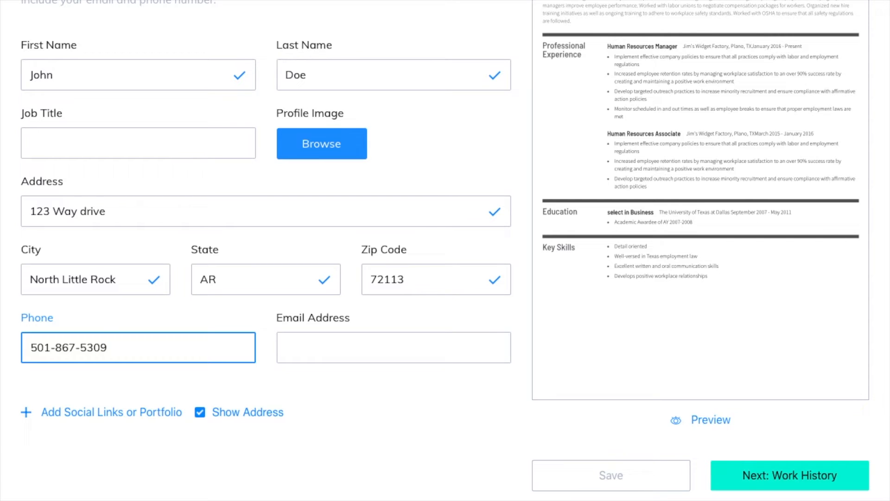
pyautogui.press('Tab')
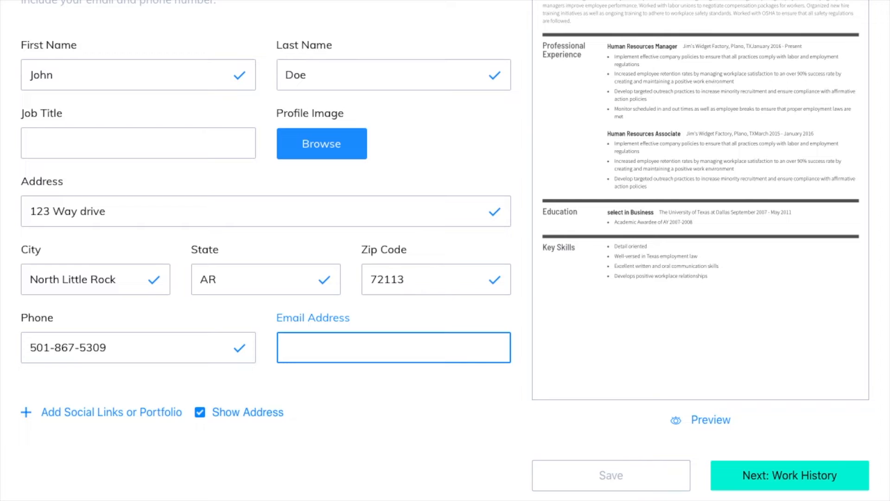
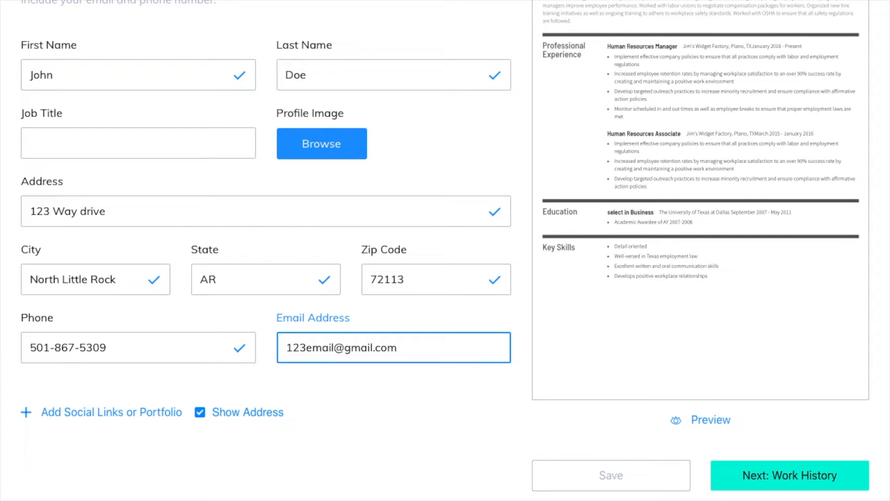
# - Toggle Show Address off and back on so the address stays on the resume
pyautogui.click(200, 419)
pyautogui.scroll(5, 294, 364)
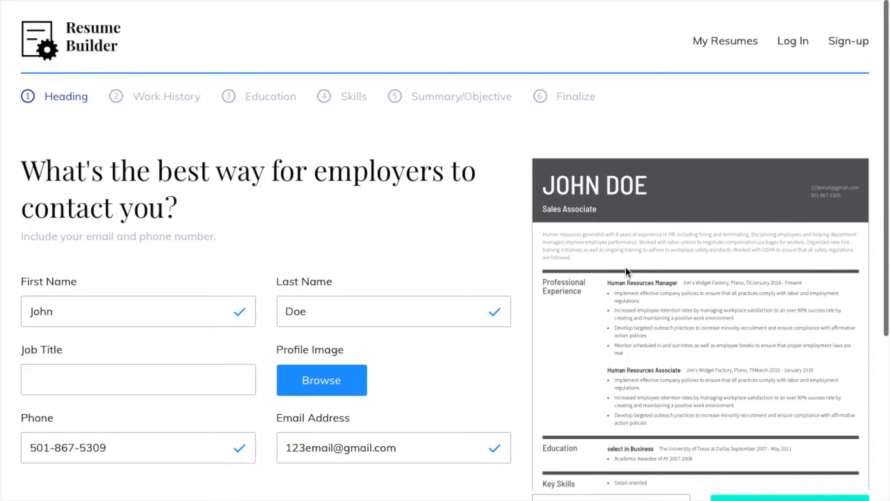
pyautogui.scroll(-3, 304, 398)
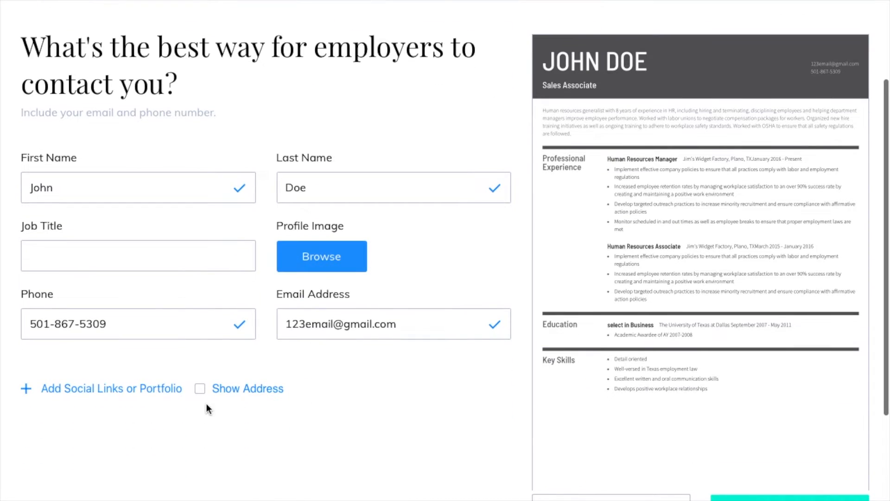
pyautogui.click(199, 392)
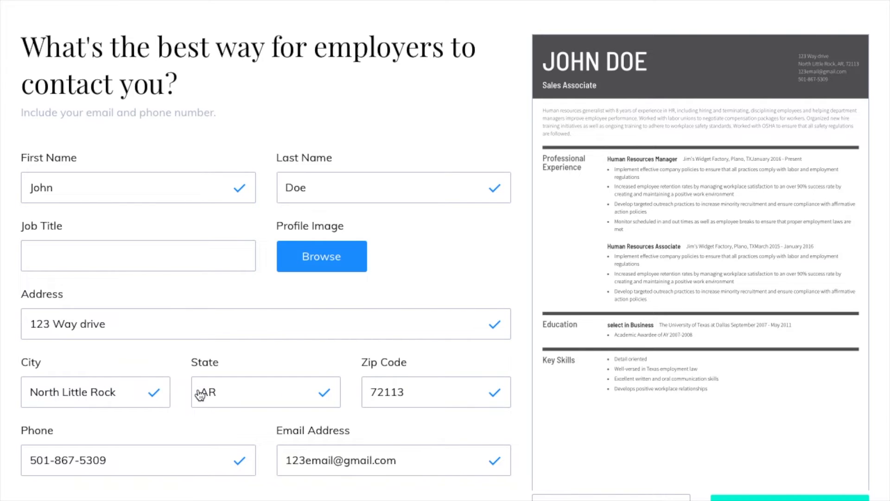
pyautogui.scroll(-4, 200, 395)
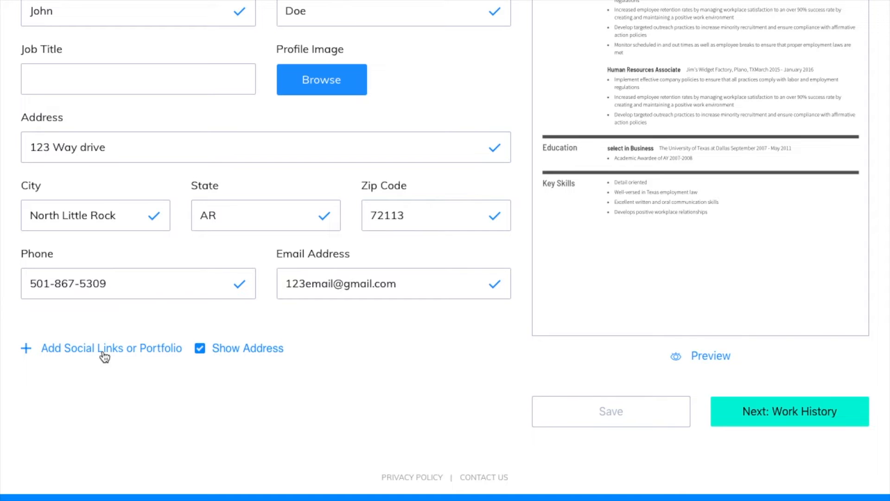
# - Give the heading the job title 'Warehouse Operations' and proceed to the most recent job
pyautogui.click(773, 412)
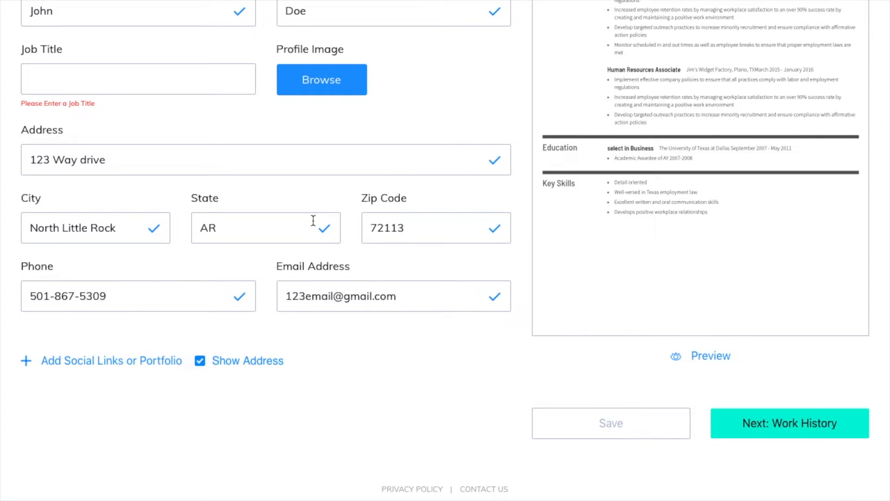
pyautogui.scroll(3, 312, 223)
pyautogui.scroll(2, 190, 222)
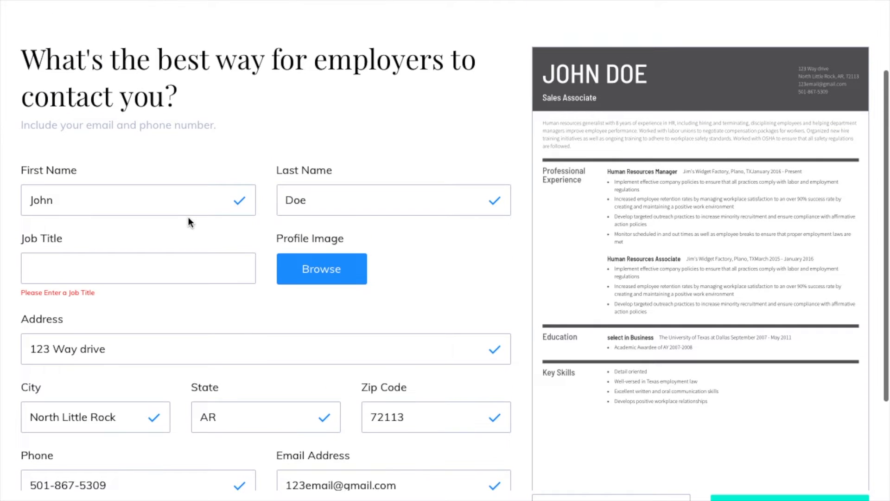
pyautogui.click(156, 268)
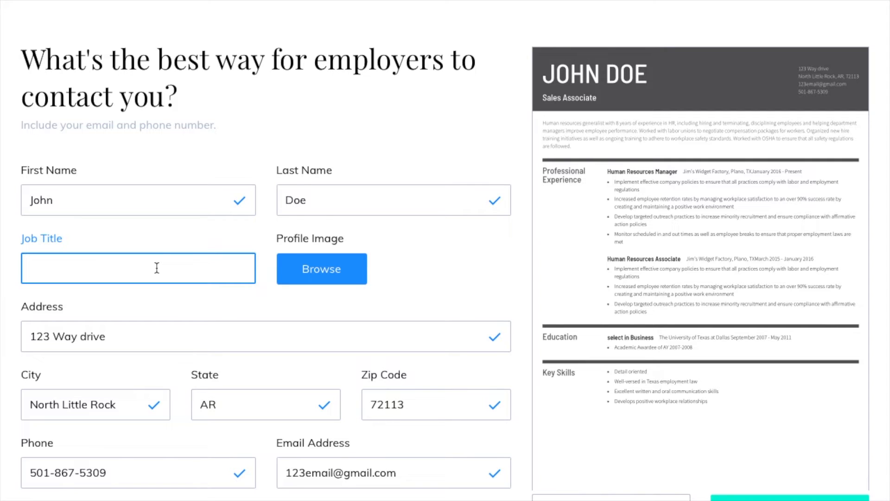
pyautogui.write('Wareh')
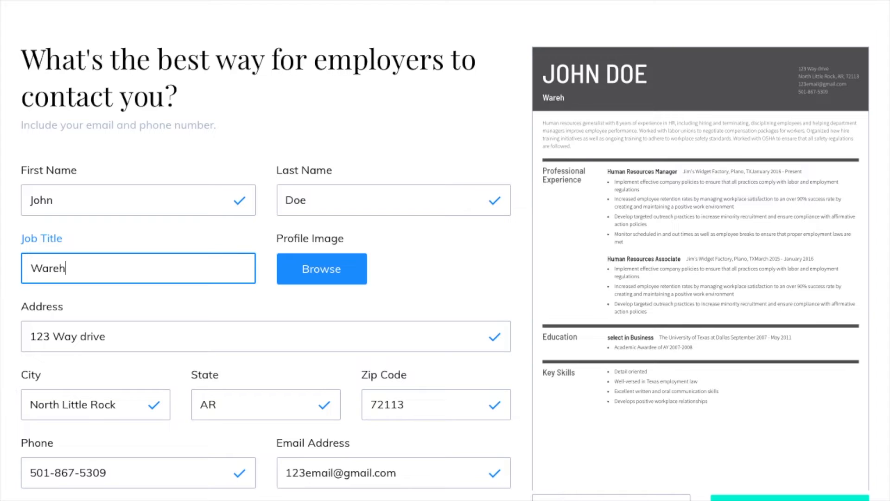
pyautogui.write('ouse Operations')
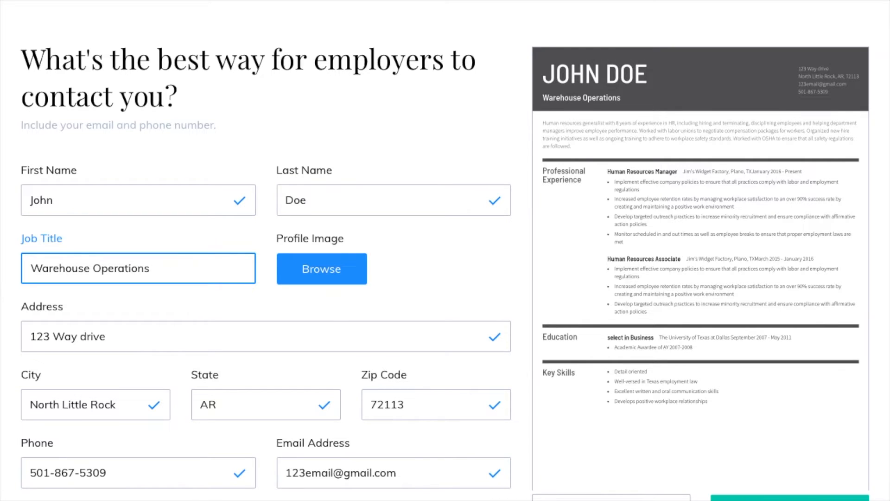
pyautogui.click(814, 495)
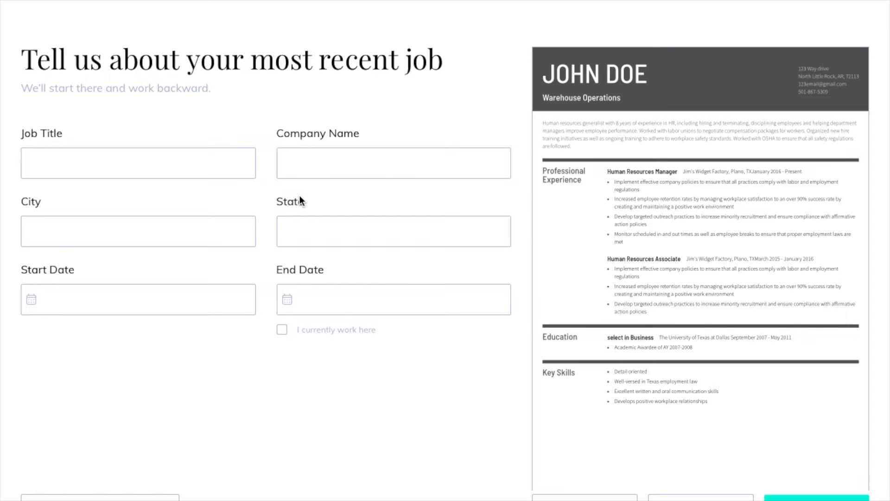
# - Enter job title 'Warehouse Associate II' at 'ABC Moving Co.' in Little Rock, AR
pyautogui.scroll(2, 299, 196)
pyautogui.scroll(-1, 300, 196)
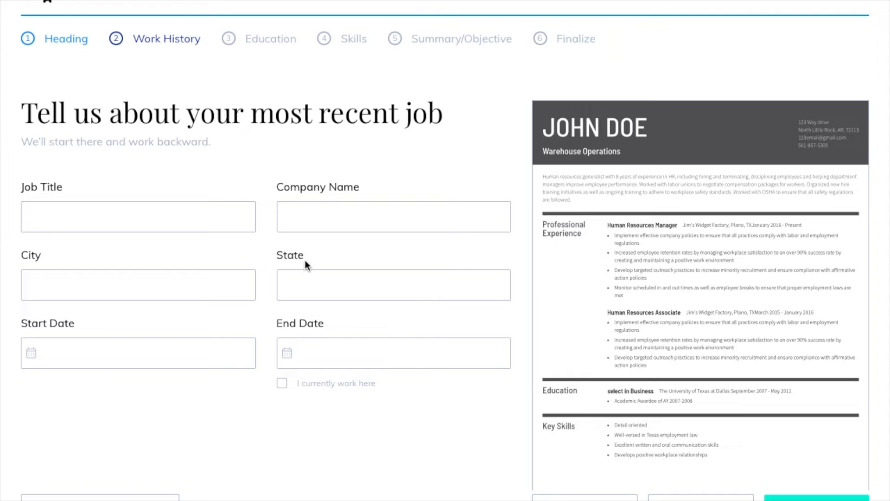
pyautogui.click(174, 206)
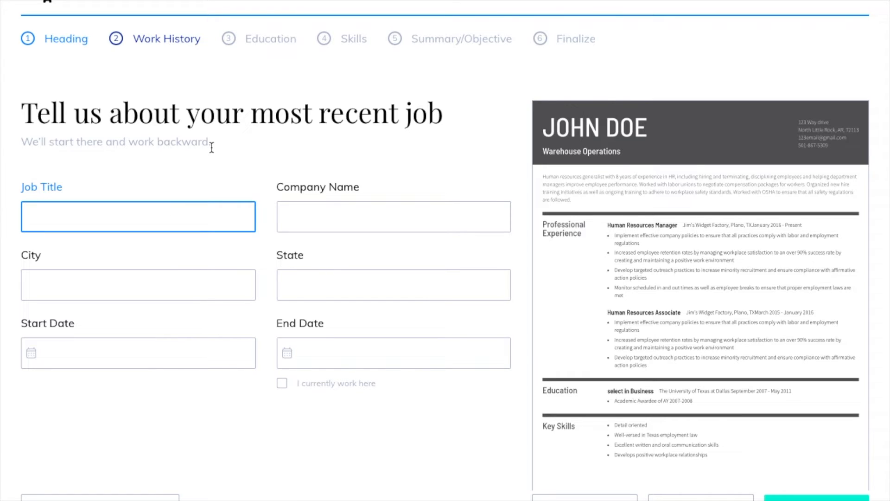
pyautogui.write('Warehou')
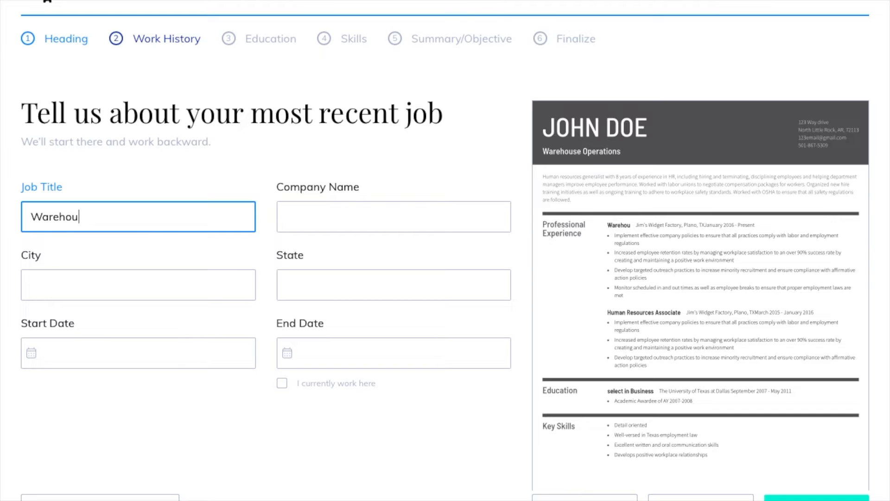
pyautogui.write('se Associate II')
pyautogui.press('Tab')
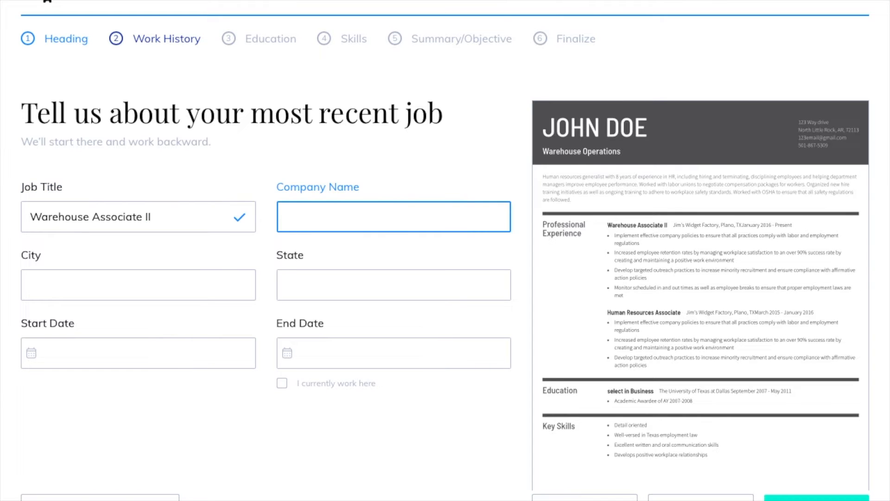
pyautogui.write('ABC Moving c')
pyautogui.press('BackSpace')
pyautogui.press('BackSpace')
pyautogui.write('Co.')
pyautogui.press('Tab')
pyautogui.write('Little Rock')
pyautogui.press('Tab')
pyautogui.write('AR')
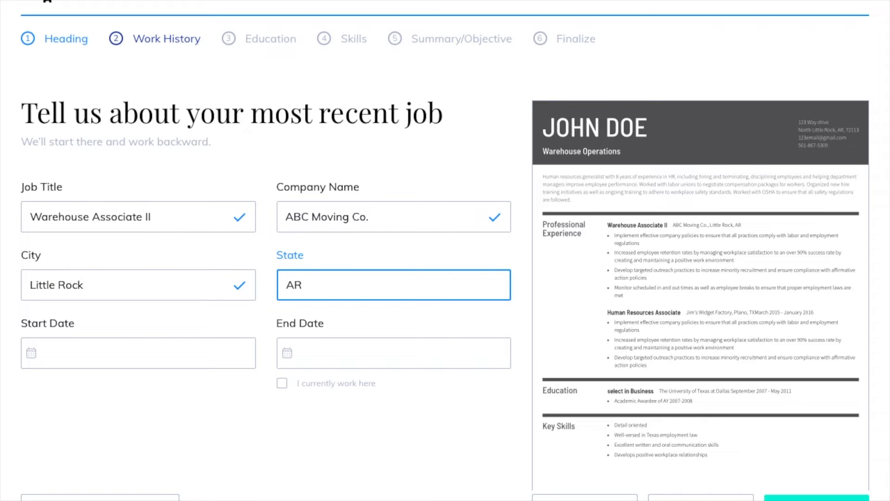
pyautogui.click(30, 355)
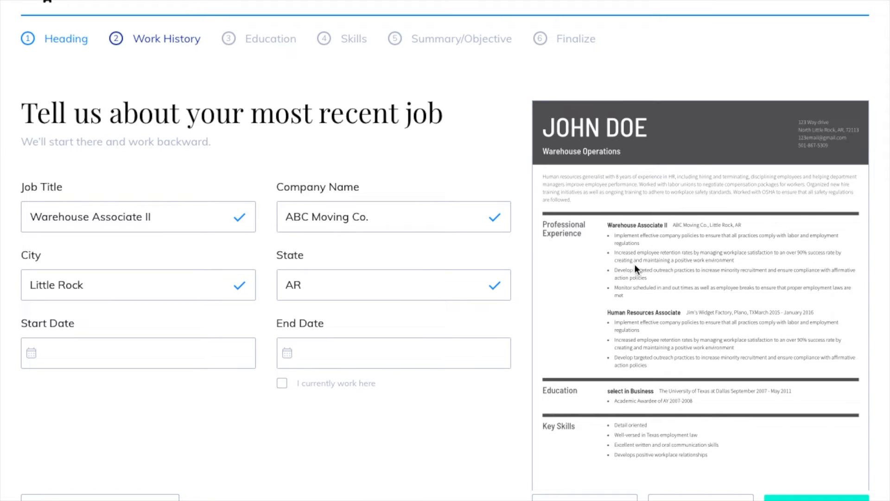
# - Set the start date to January 2020 and mark it as a current job
pyautogui.click(123, 364)
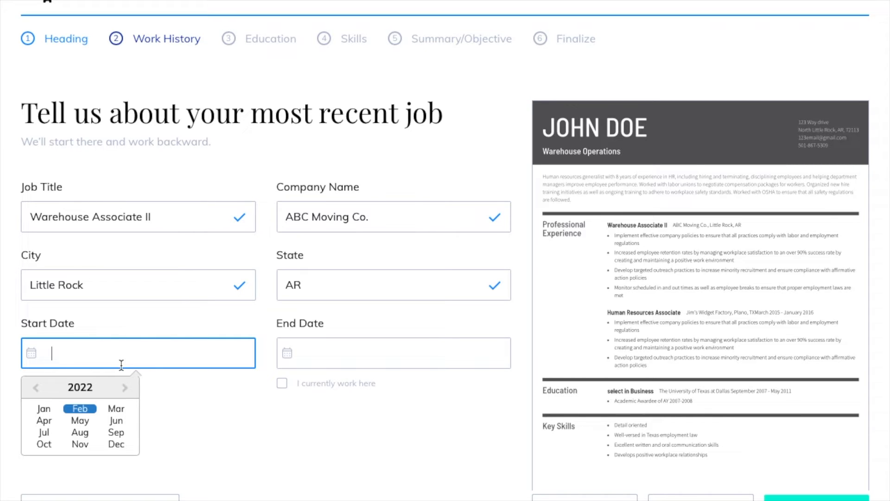
pyautogui.click(36, 390)
pyautogui.click(36, 389)
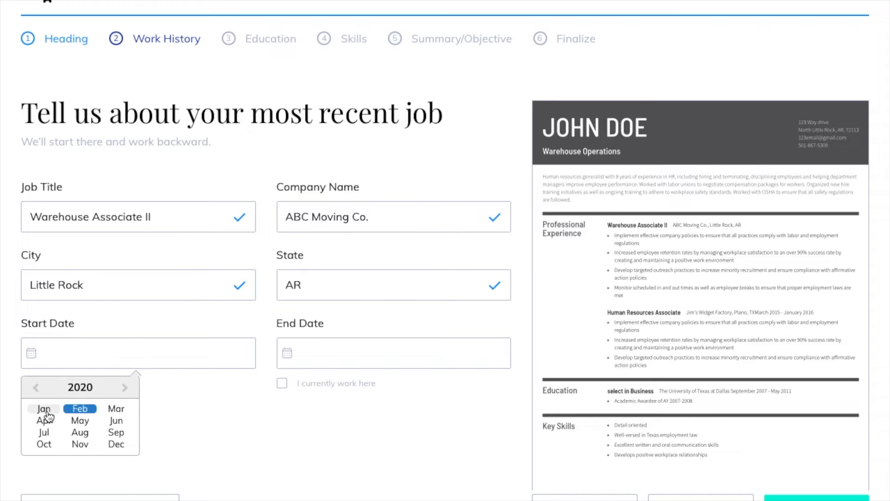
pyautogui.click(44, 409)
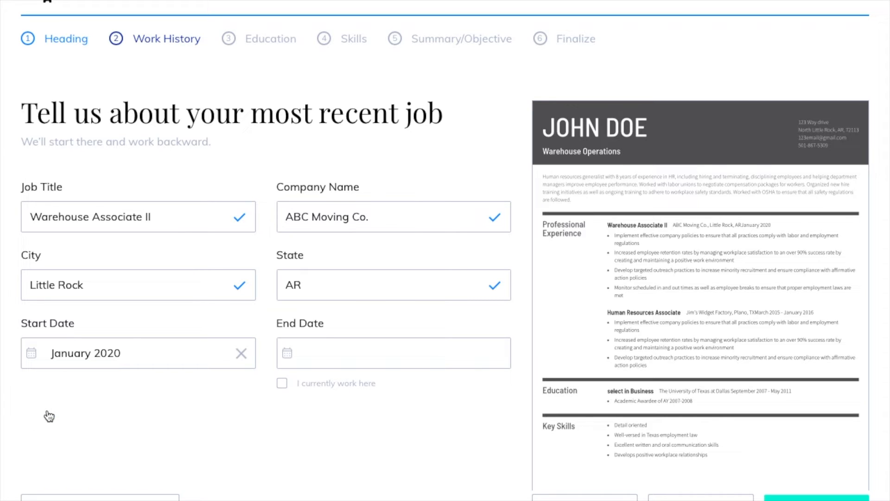
pyautogui.click(282, 384)
pyautogui.scroll(-1, 368, 447)
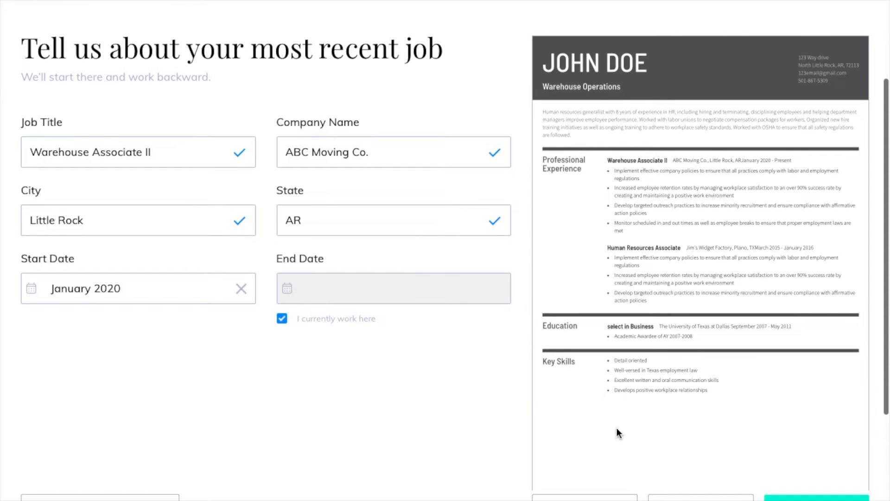
# - Move to the Warehouse Associate II duties page and start a bulleted description list
pyautogui.click(773, 494)
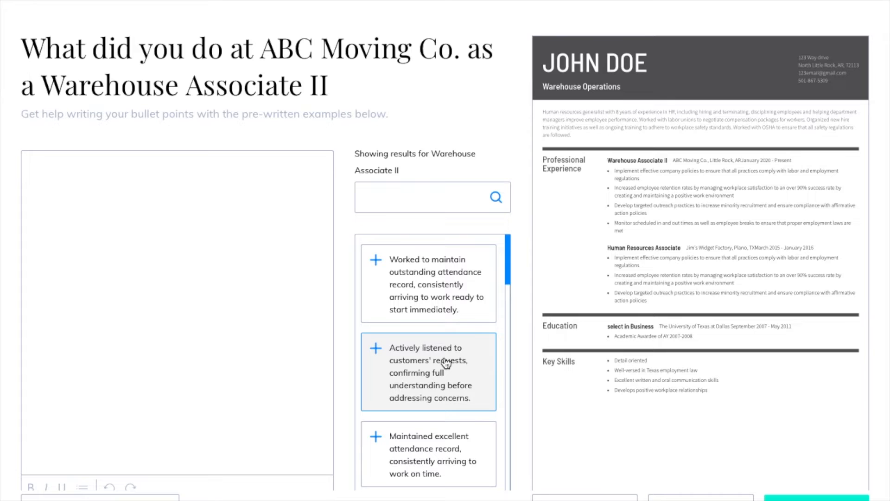
pyautogui.click(169, 331)
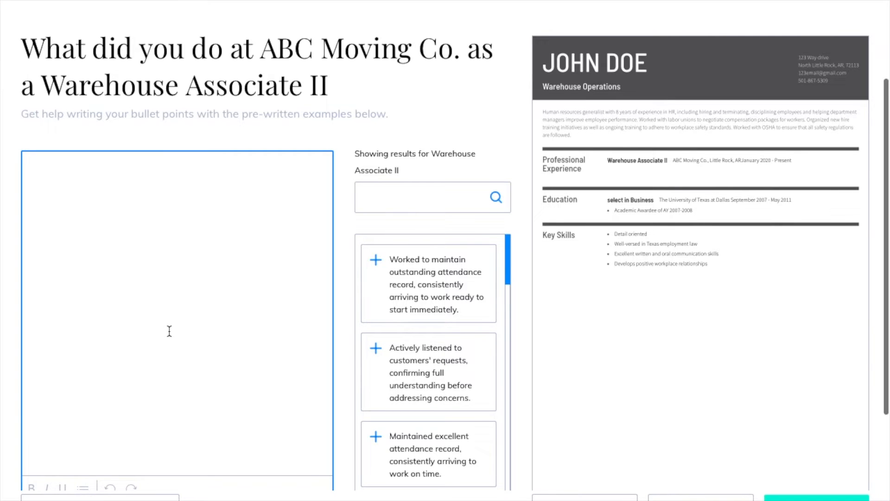
pyautogui.scroll(-1, 169, 330)
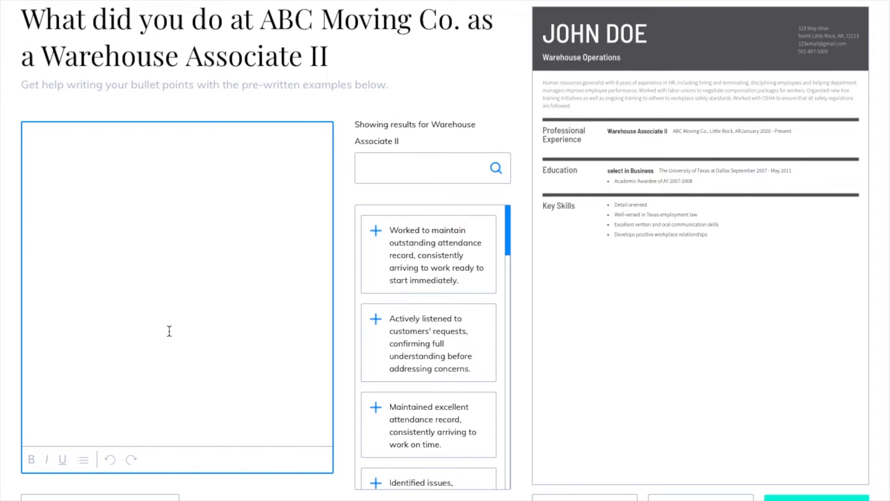
pyautogui.click(88, 459)
# - Add bullets on the WMS inventory system (10% faster) and training 15 employees
pyautogui.click(92, 164)
pyautogui.write('Created a new')
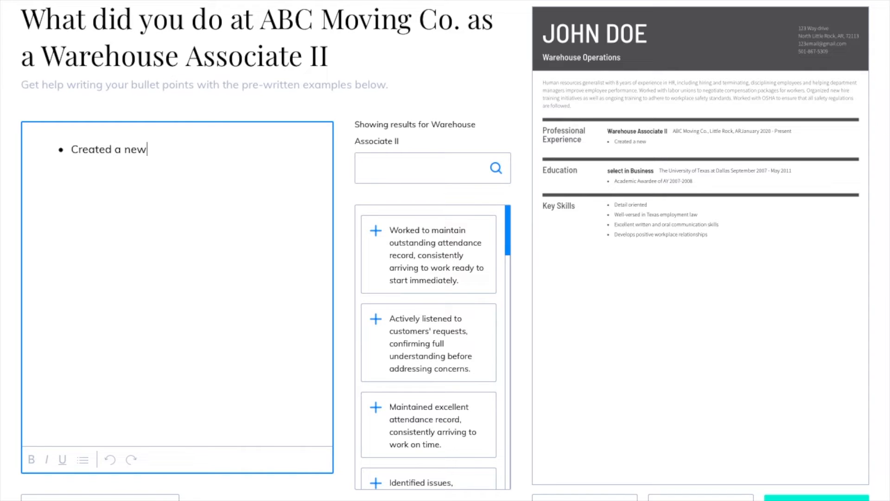
pyautogui.write(' inventory sys')
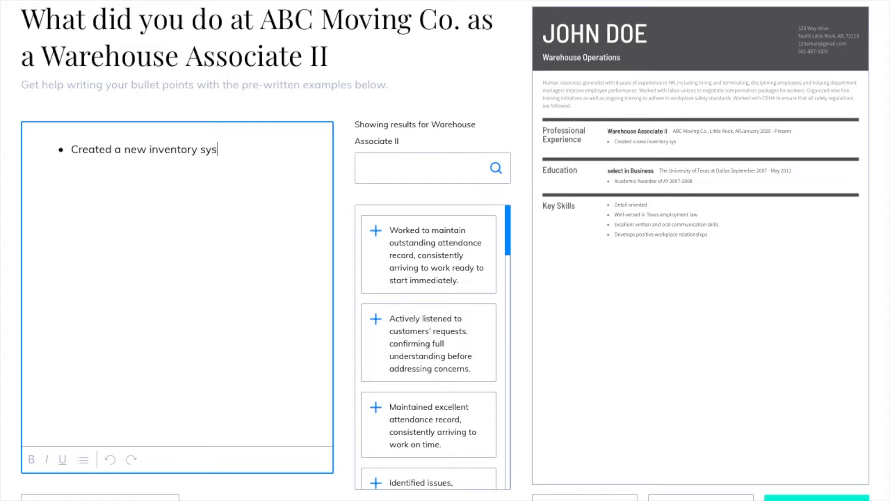
pyautogui.write('tem using WMS S')
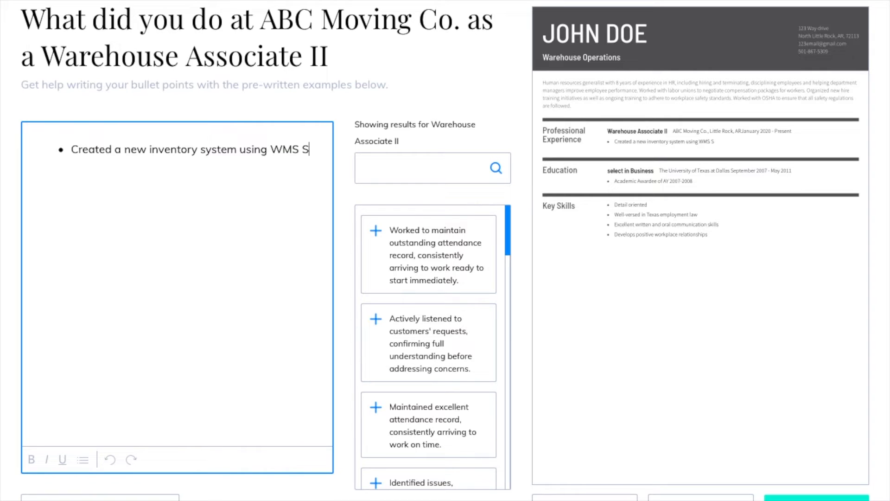
pyautogui.write('oftware')
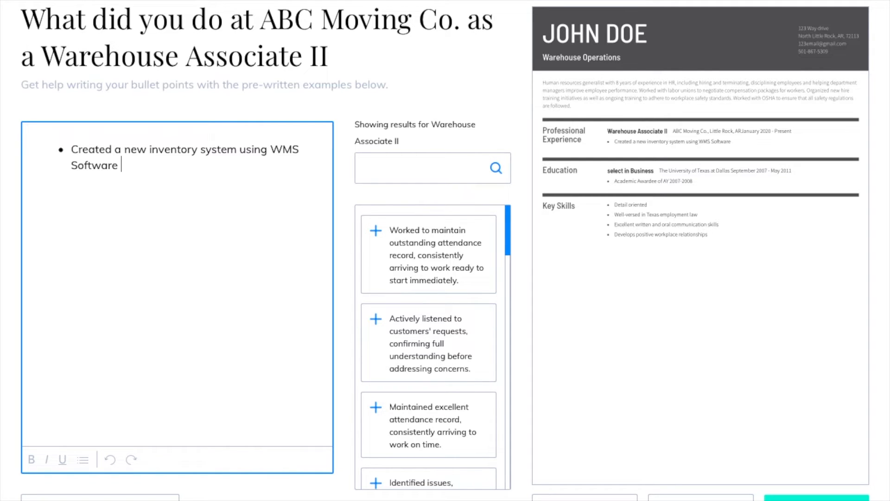
pyautogui.write(' that sped up production b')
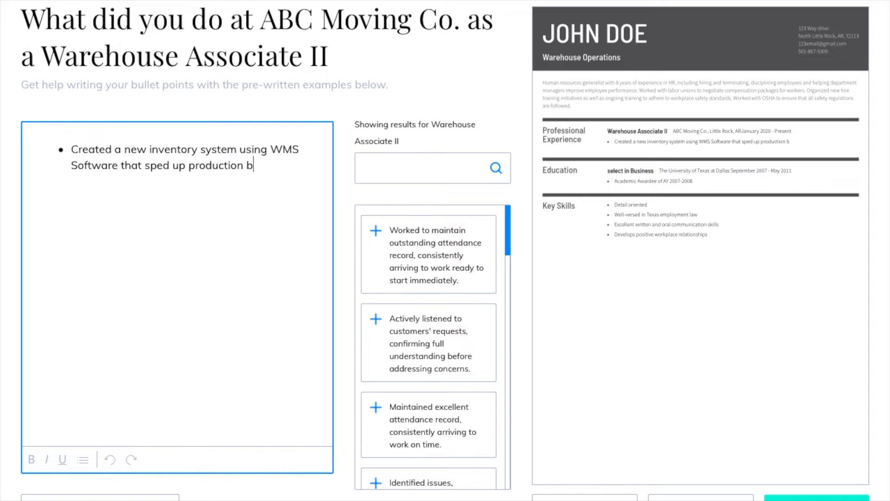
pyautogui.write('y 10%')
pyautogui.press('Return')
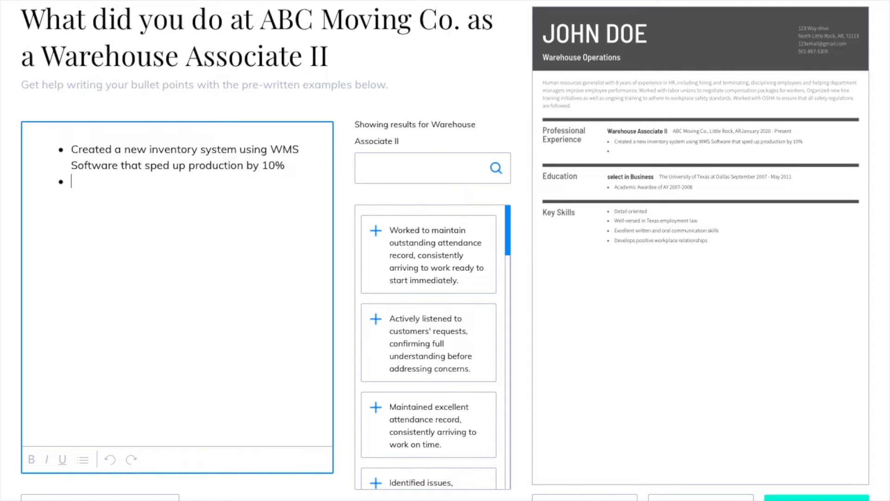
pyautogui.write('Trained and Superv')
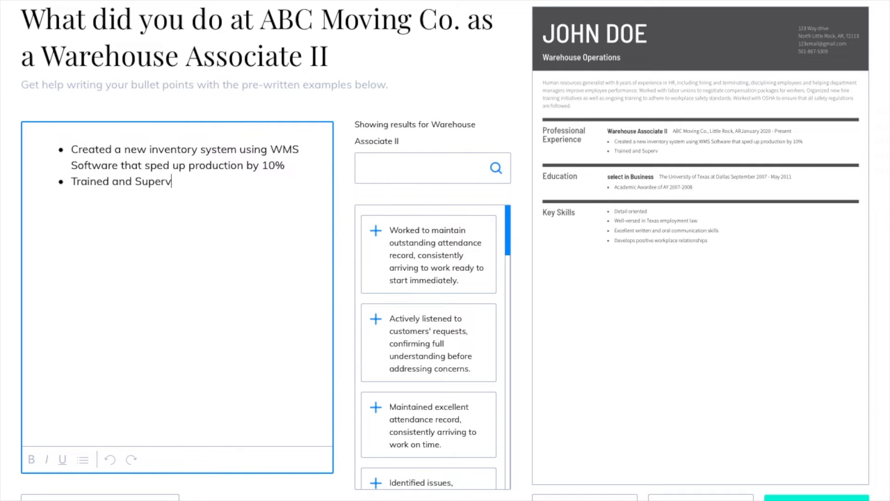
pyautogui.write('ised 15 m')
pyautogui.press('BackSpace')
pyautogui.write('employees')
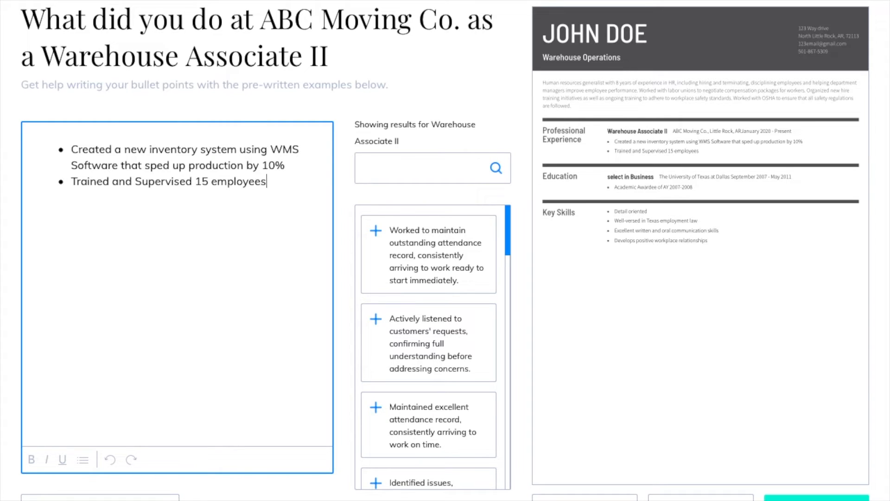
pyautogui.write(' in my area')
# - Add bullets on safety protocols and loading 100 pallets daily (+15), then save the duties
pyautogui.press('Return')
pyautogui.write('En')
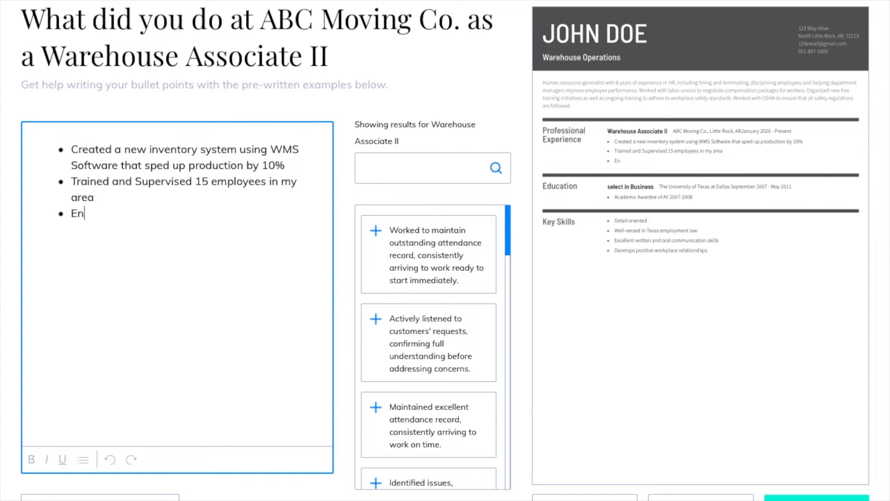
pyautogui.write('sured safety ')
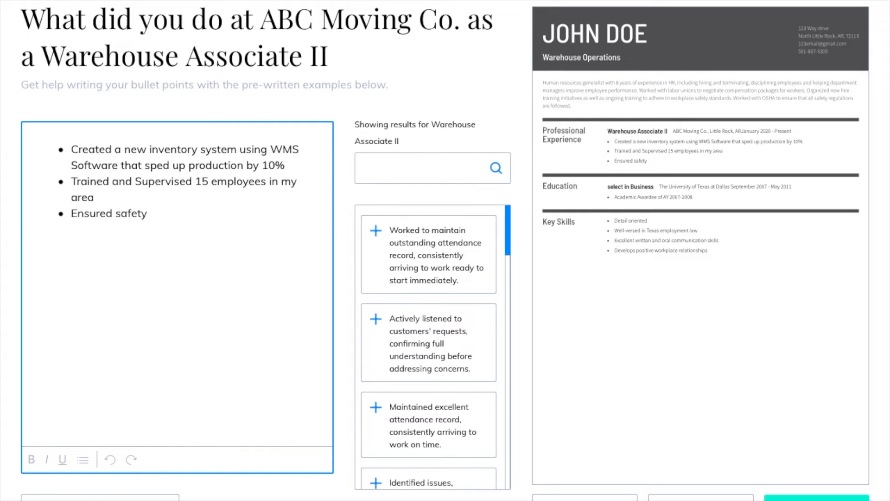
pyautogui.write('protocols we')
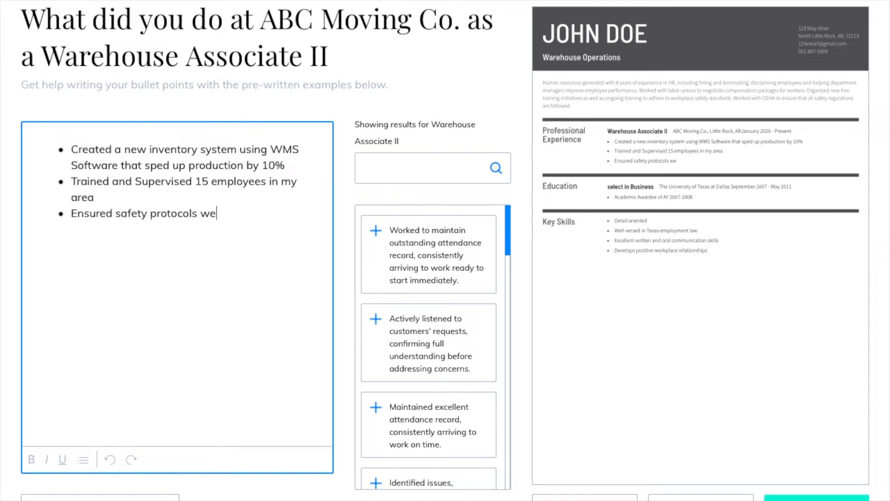
pyautogui.write('re met while o')
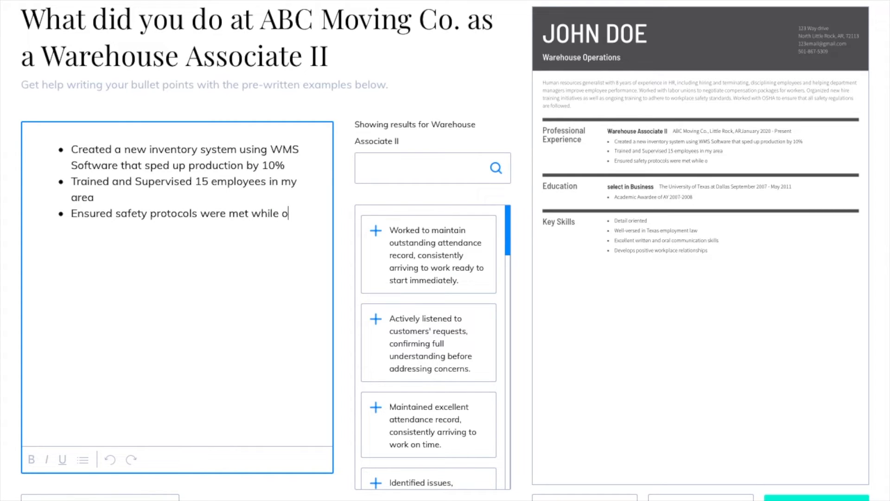
pyautogui.write('n job')
pyautogui.press('Return')
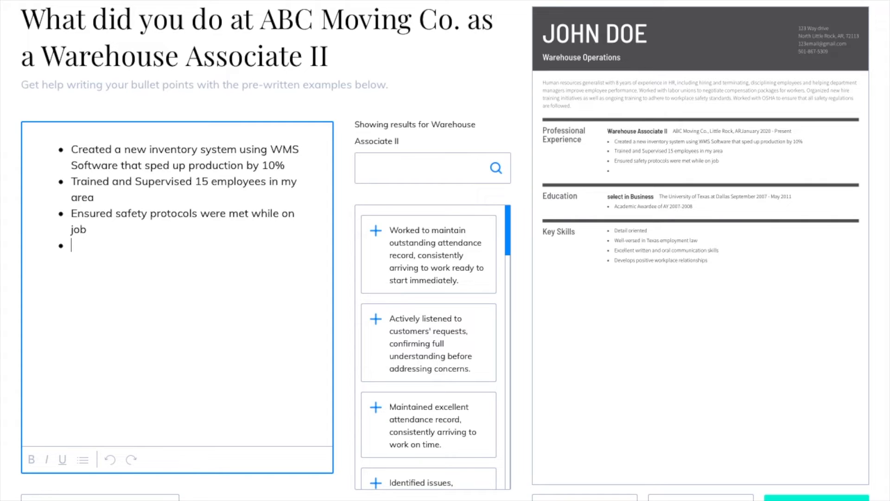
pyautogui.write('Loaded 100 palle')
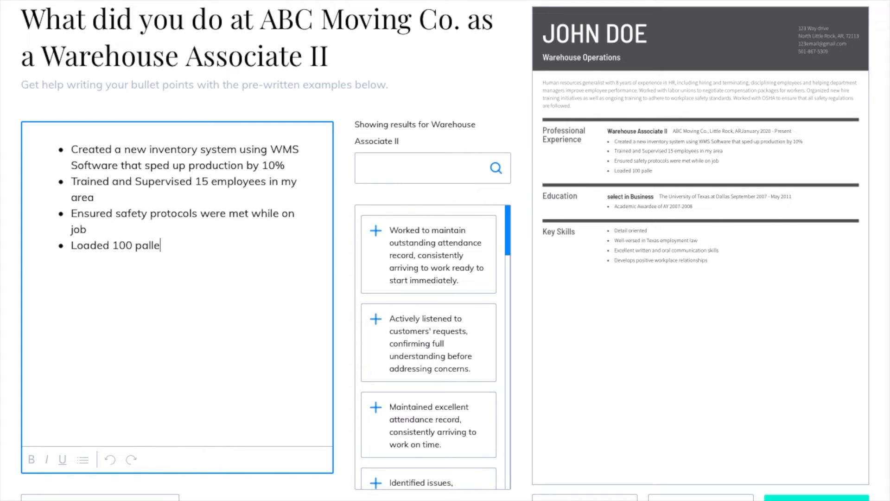
pyautogui.write('ts per day , increa')
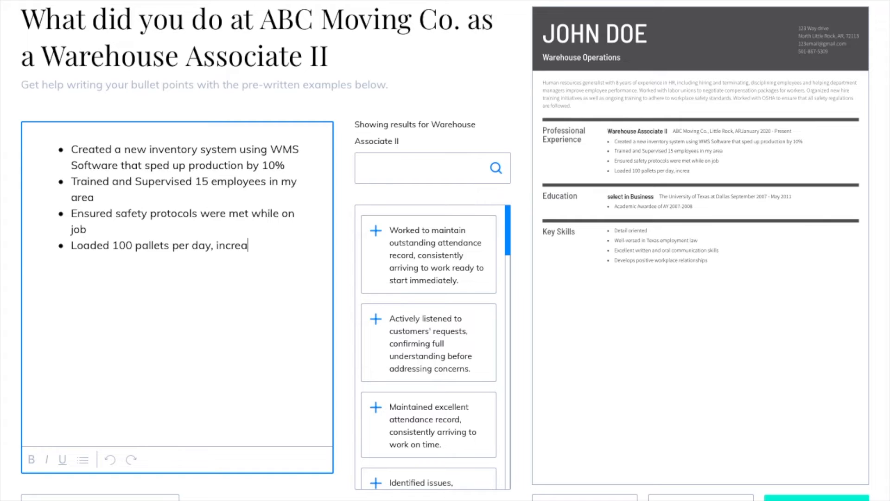
pyautogui.write('sed workload ')
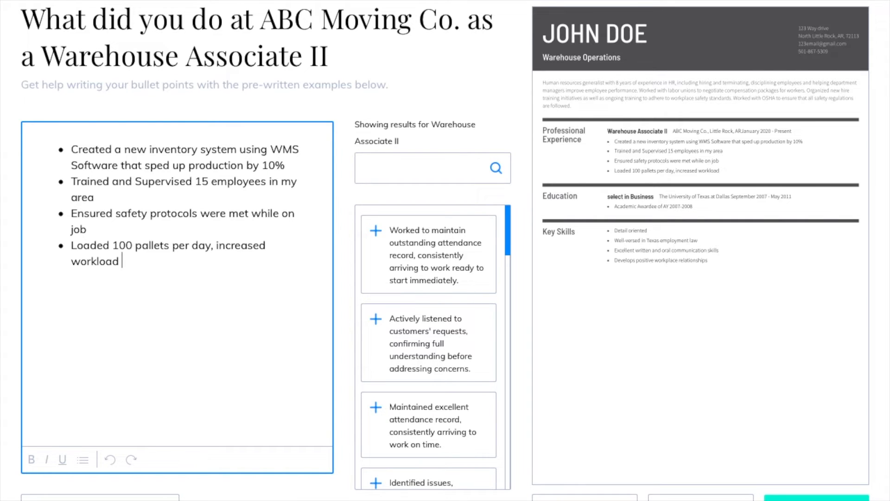
pyautogui.write('by 15 pallets.')
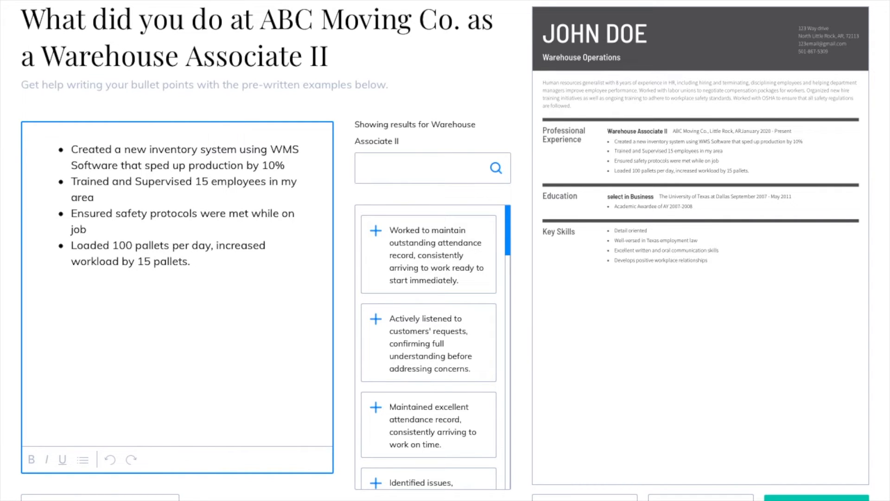
pyautogui.click(817, 498)
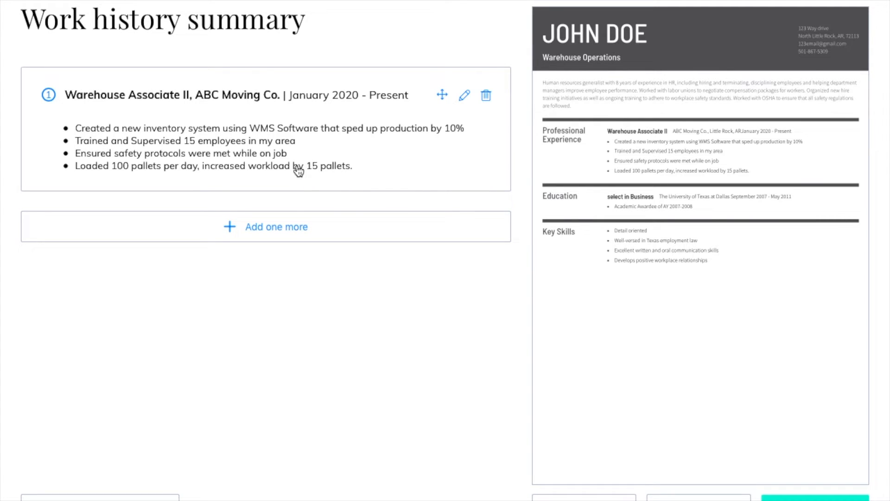
# - Choose 'Add one more' to begin a blank entry for another job
pyautogui.click(286, 237)
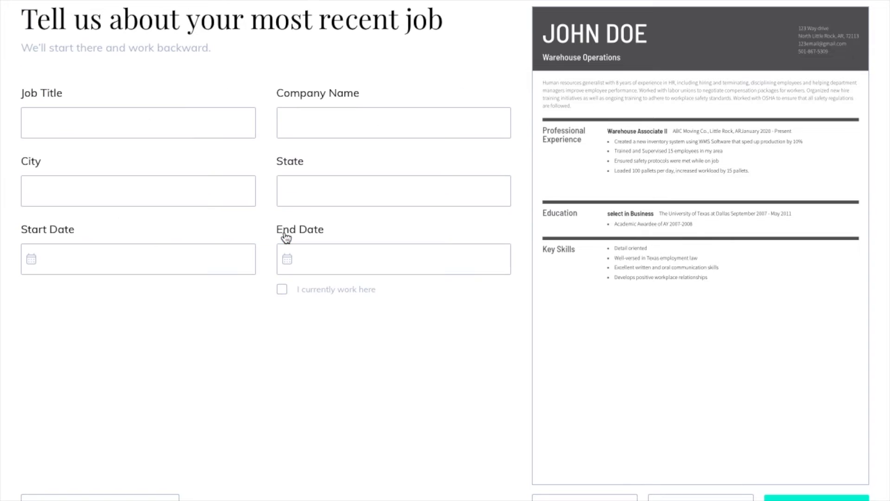
# - Enter the job as General Laborer at XYZ Distributors, Little Rock, AR
pyautogui.click(100, 116)
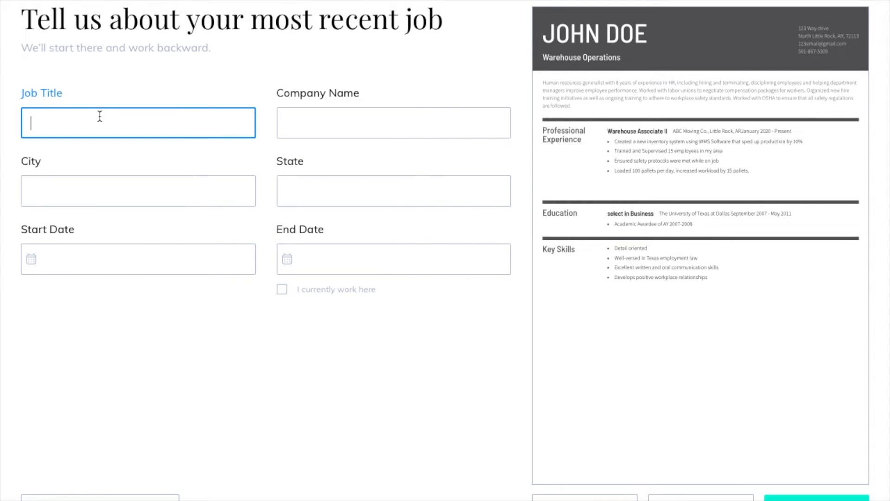
pyautogui.write('General Laborer')
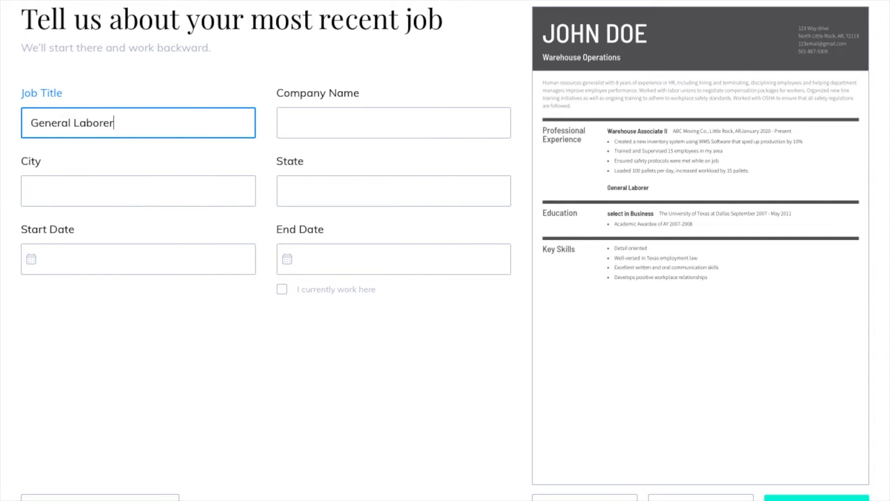
pyautogui.press('Tab')
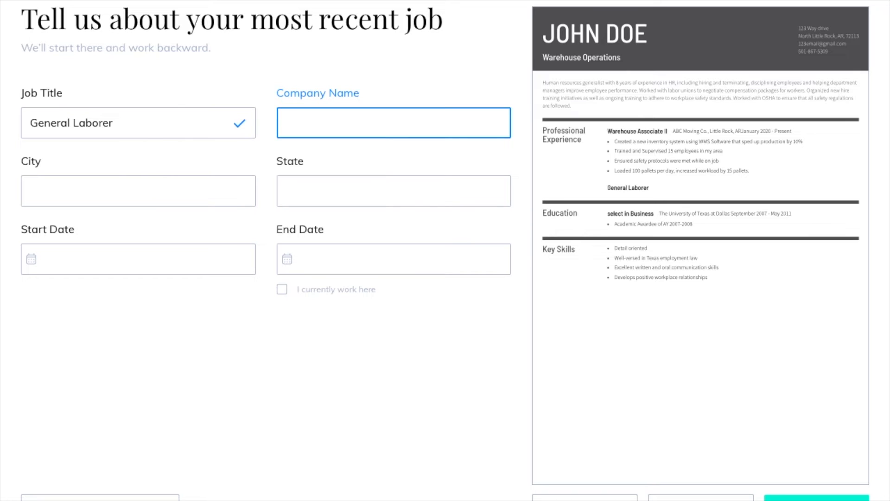
pyautogui.write('XYZ Distributors')
pyautogui.press('Tab')
pyautogui.write('Little Rock')
pyautogui.press('Tab')
pyautogui.write('AR')
pyautogui.press('Tab')
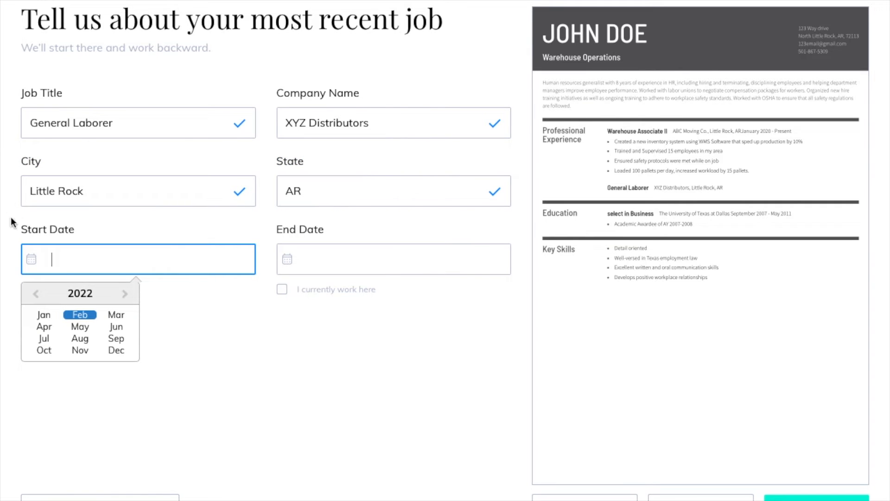
# - Set the job dates from January 2018 to December 2019 and save the job
pyautogui.click(36, 295)
pyautogui.click(36, 296)
pyautogui.click(36, 295)
pyautogui.click(37, 296)
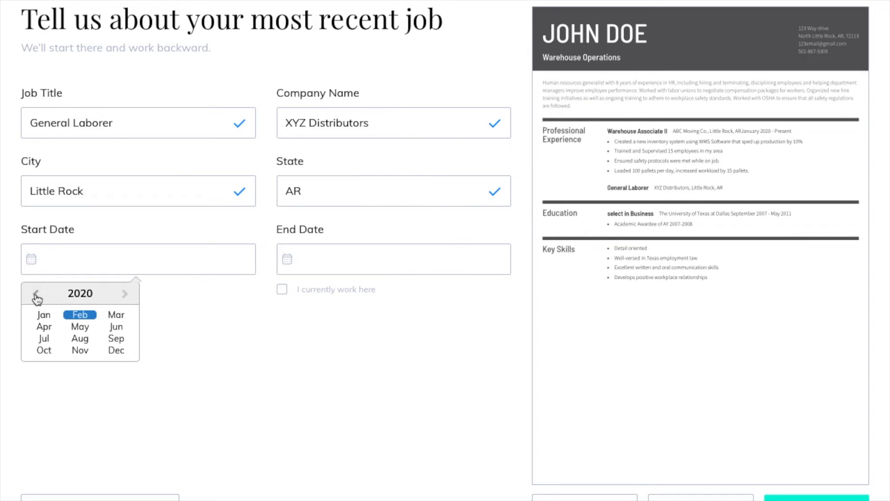
pyautogui.click(37, 295)
pyautogui.click(43, 317)
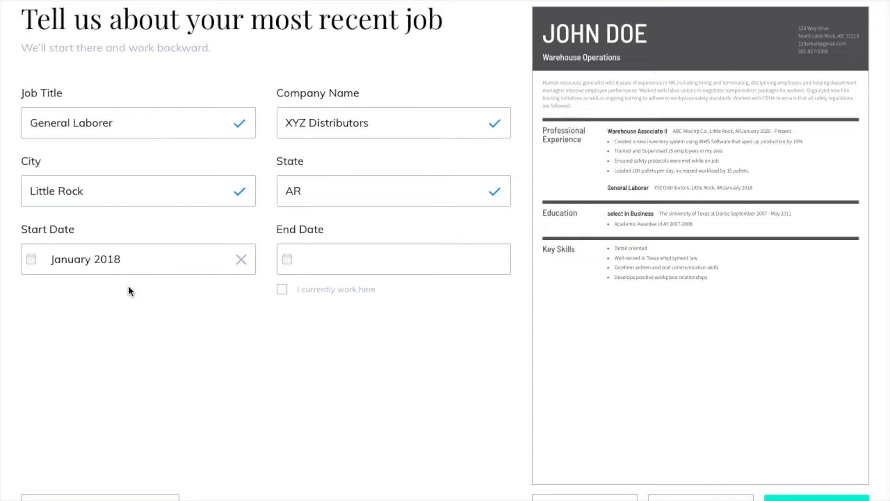
pyautogui.click(286, 262)
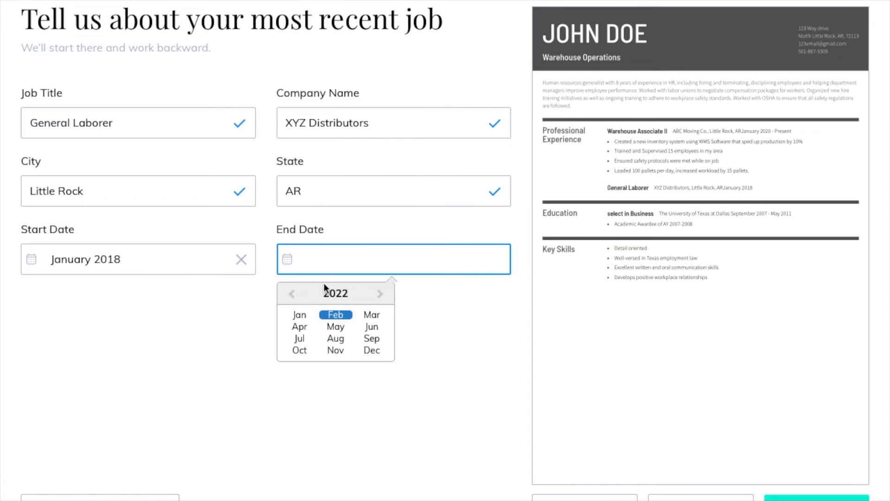
pyautogui.click(292, 296)
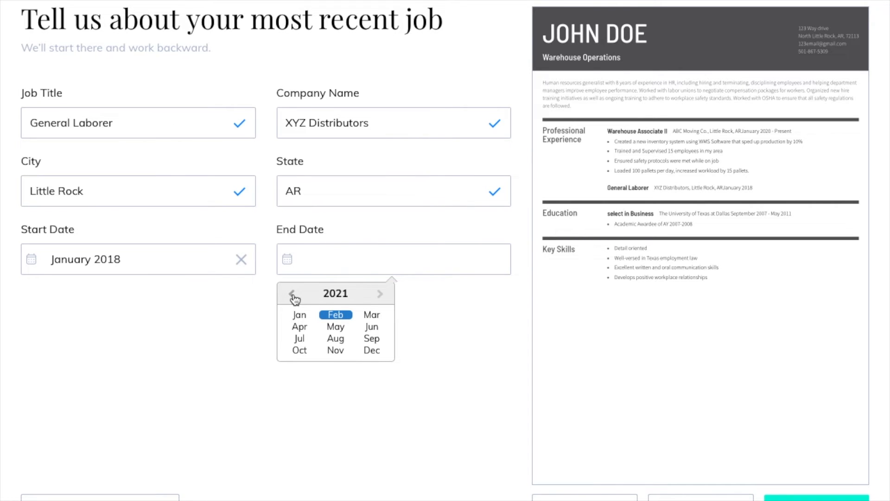
pyautogui.click(294, 296)
pyautogui.click(293, 296)
pyautogui.click(364, 354)
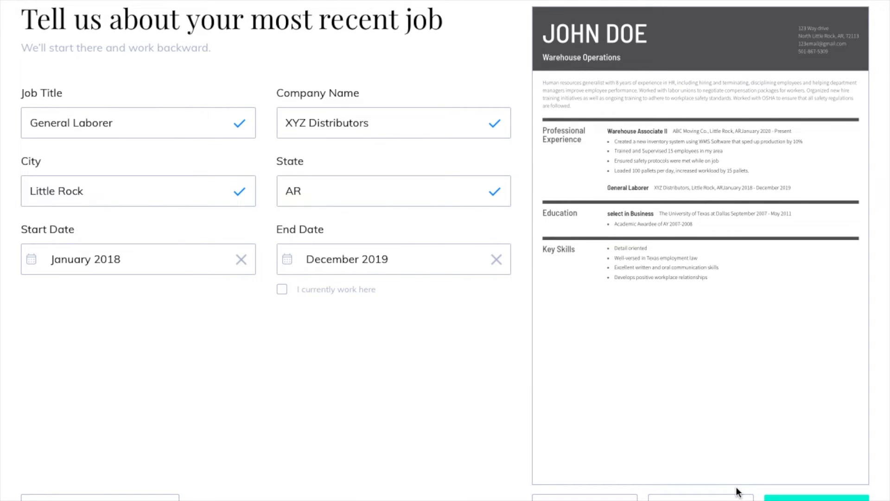
pyautogui.click(816, 498)
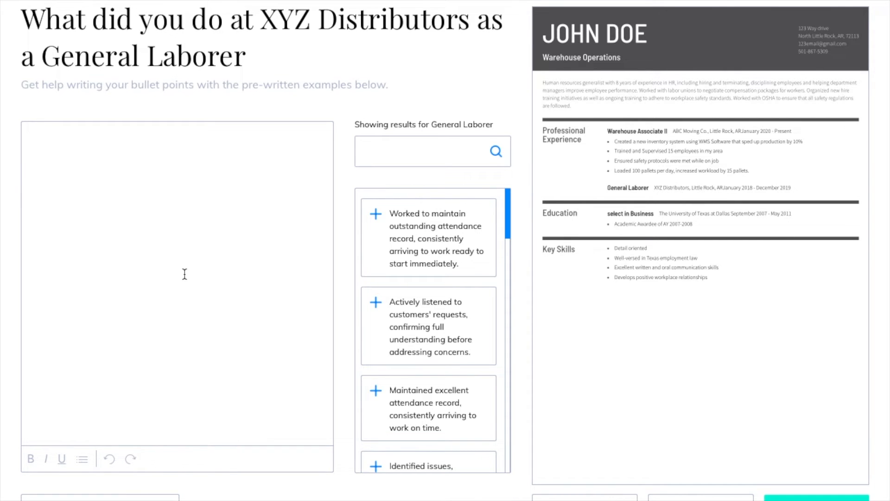
# - Add the suggested 'Carried out day-to-day duties' and 'Used coordination and planning skills' bullets
pyautogui.scroll(-3, 387, 343)
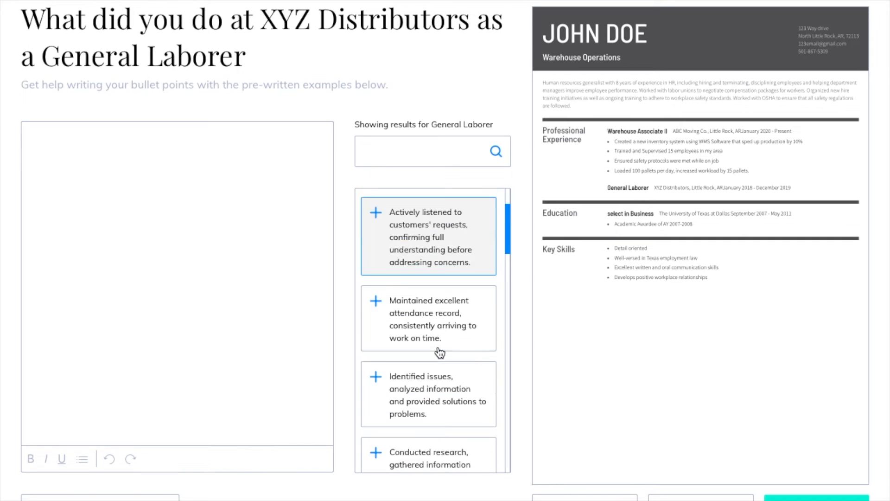
pyautogui.scroll(-4, 439, 354)
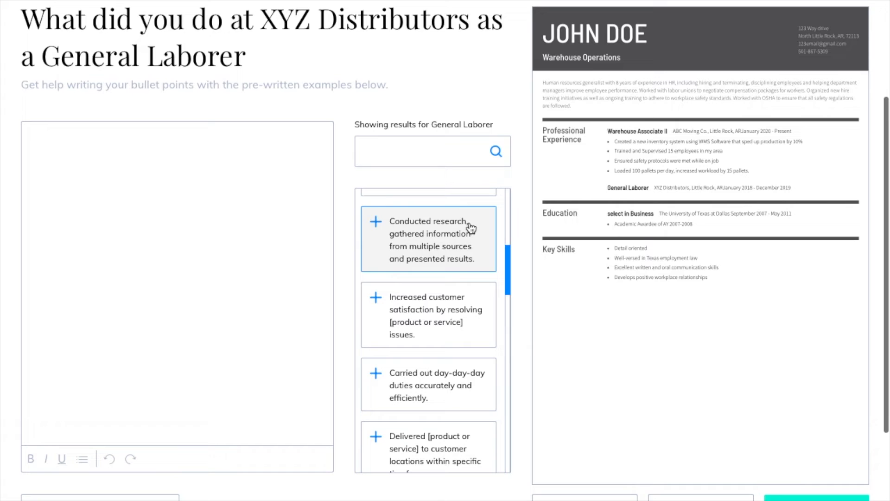
pyautogui.scroll(-1, 449, 351)
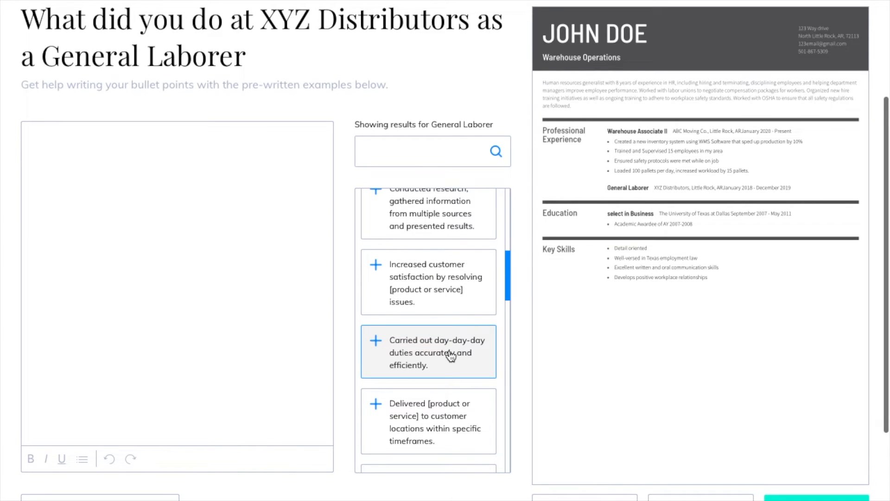
pyautogui.click(451, 356)
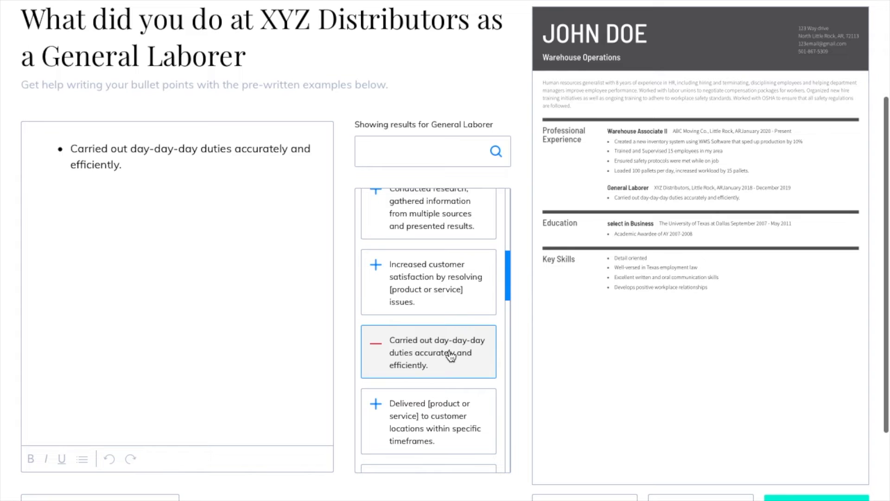
pyautogui.scroll(-3, 452, 356)
pyautogui.scroll(-3, 451, 356)
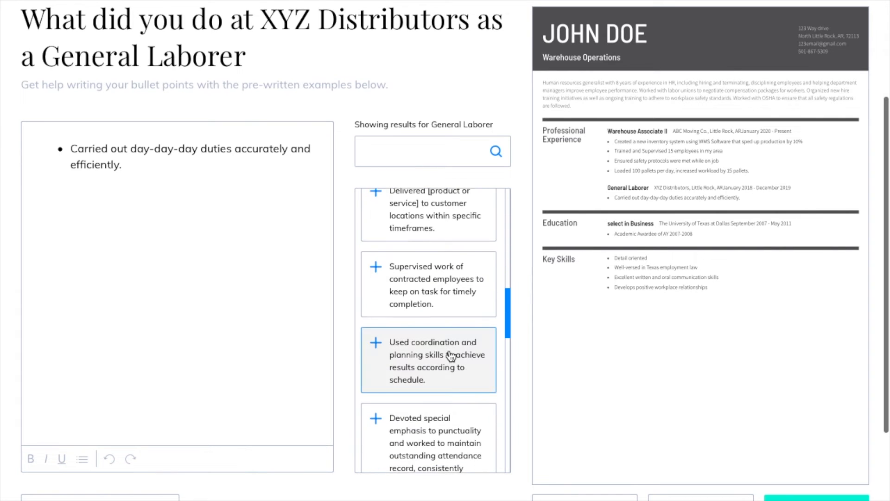
pyautogui.scroll(-3, 451, 356)
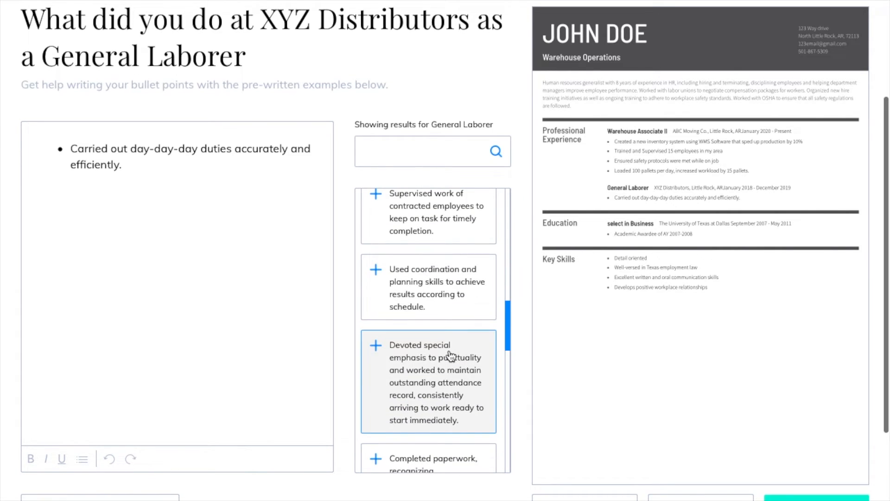
pyautogui.click(447, 305)
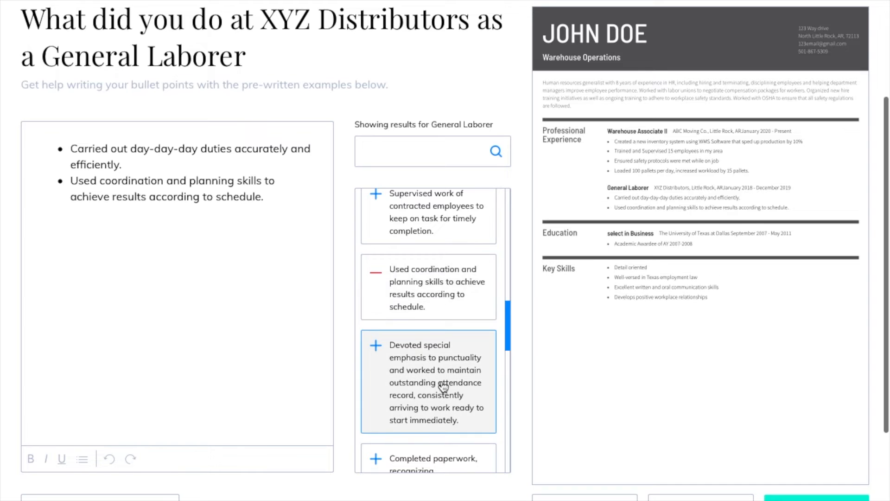
pyautogui.scroll(-4, 441, 389)
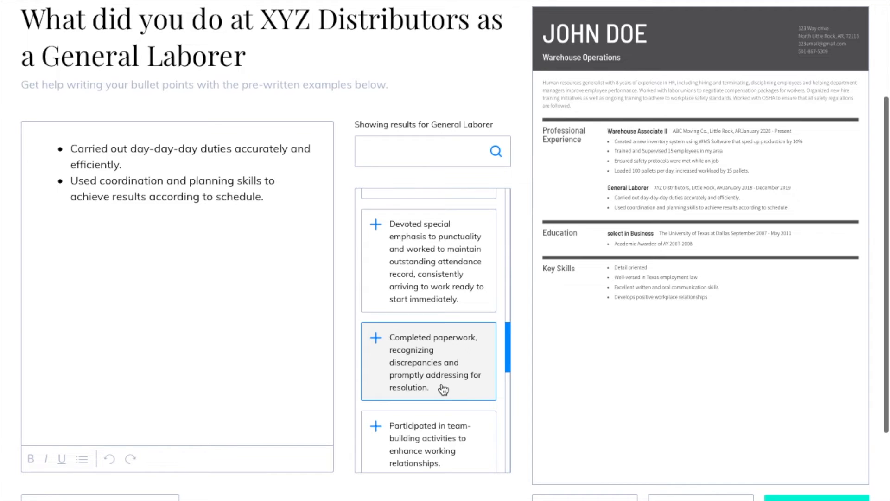
pyautogui.click(83, 460)
# - Add a third duty bullet, 'Accident-free during duration of employment.', and save the duties
pyautogui.click(84, 460)
pyautogui.click(149, 298)
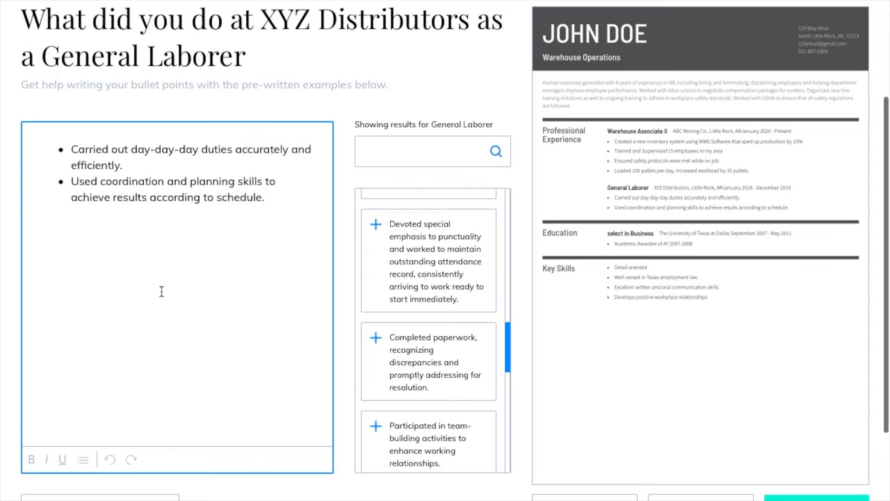
pyautogui.press('Return')
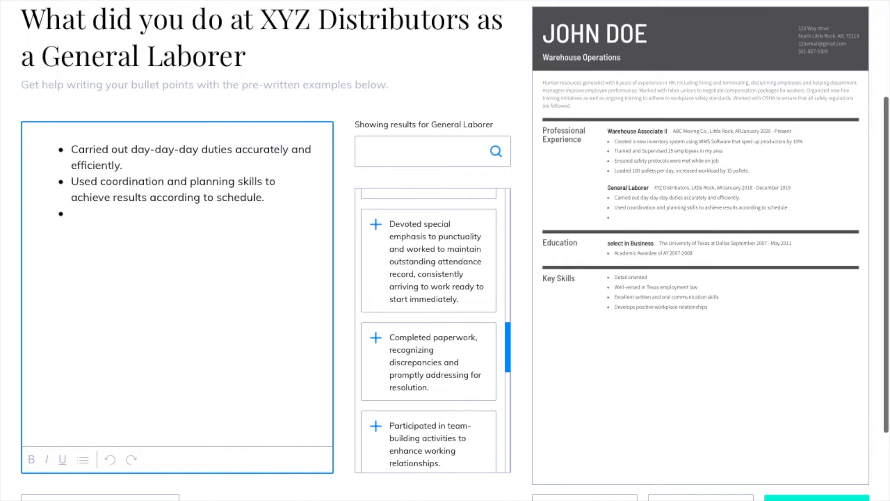
pyautogui.write('Accident-free')
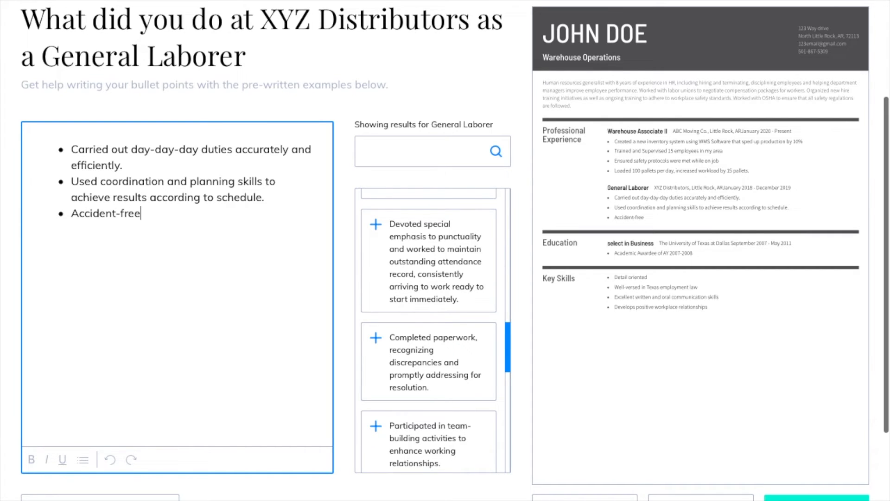
pyautogui.write(' during duration of employment.')
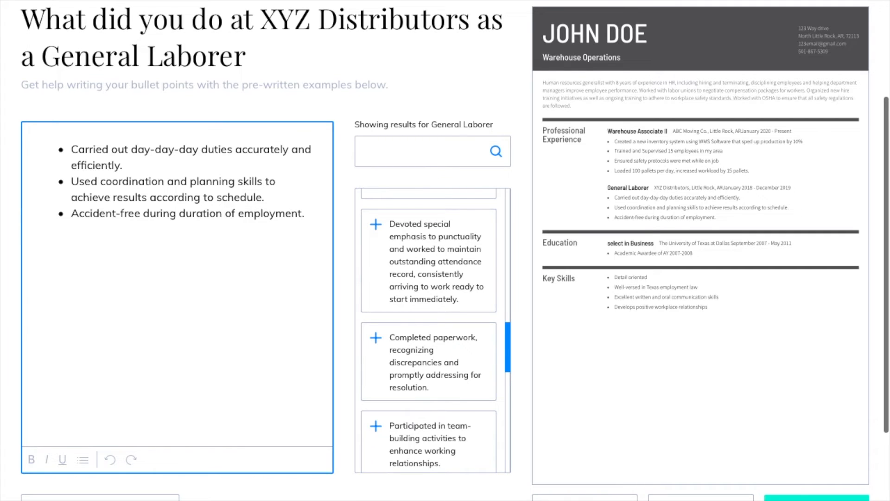
pyautogui.click(835, 498)
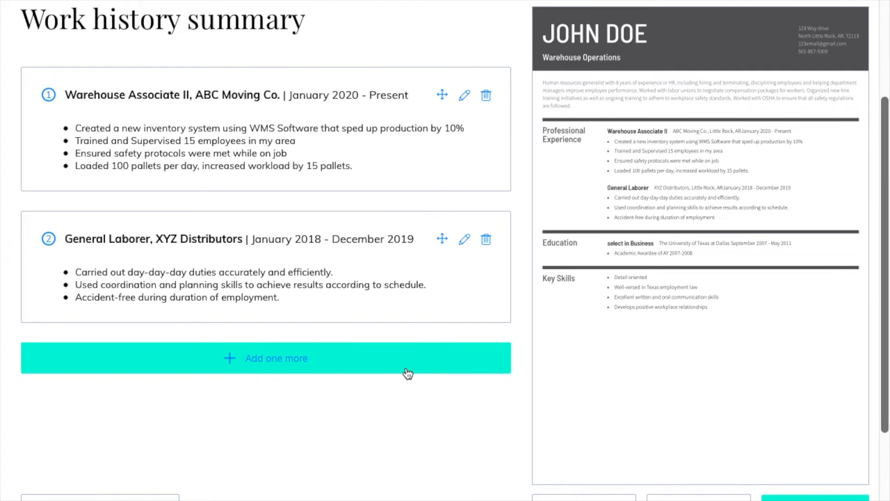
# - Review the two-job Work history summary and continue to the education form
pyautogui.scroll(2, 390, 449)
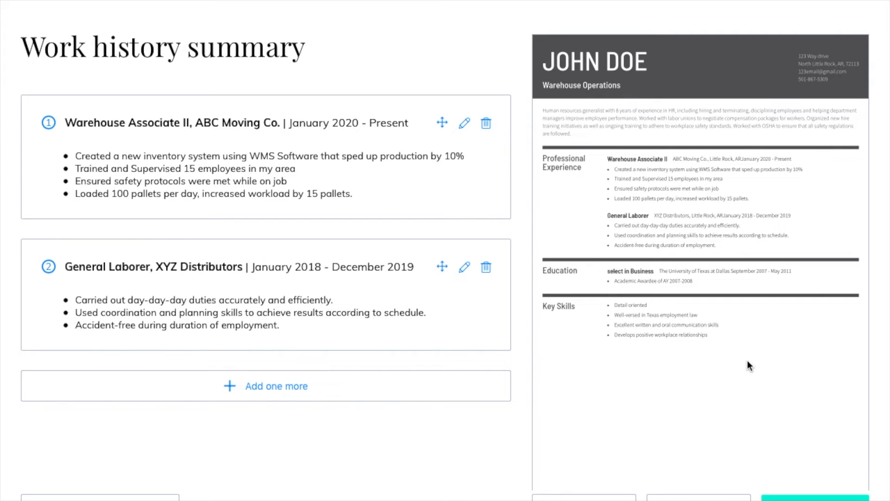
pyautogui.click(812, 497)
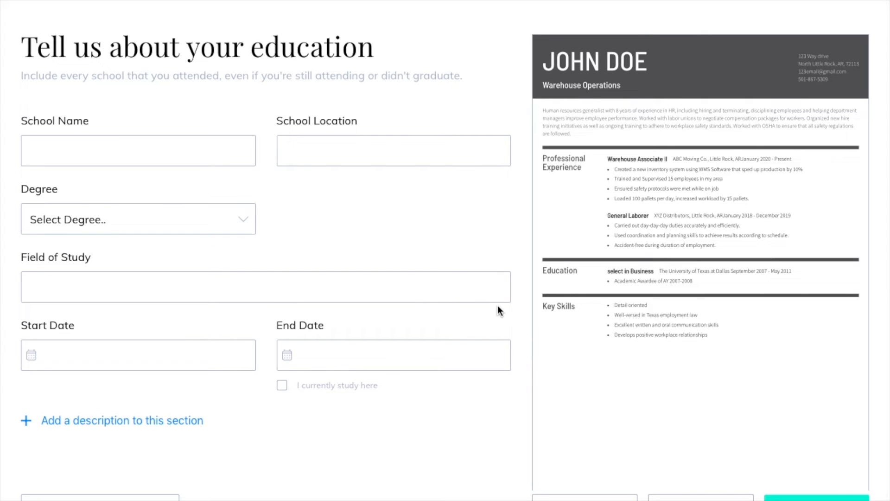
# - Enter Central High School, Little Rock, with High school diploma as the degree
pyautogui.click(157, 155)
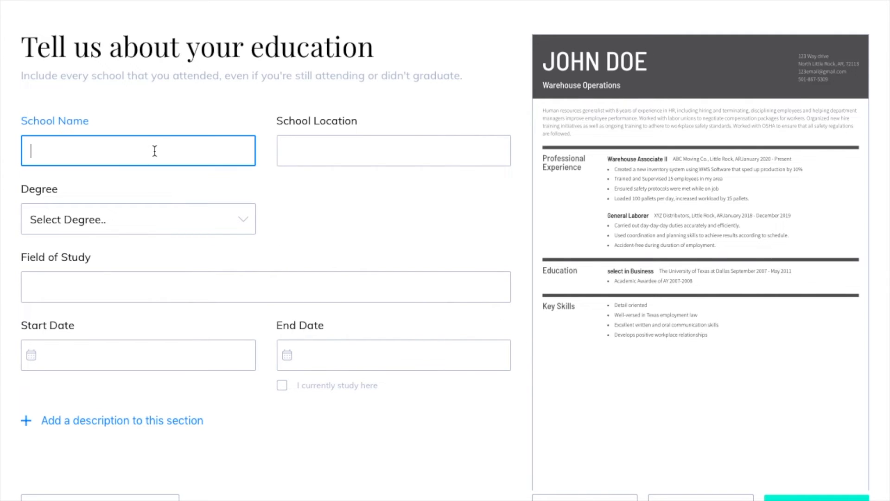
pyautogui.write('Cen')
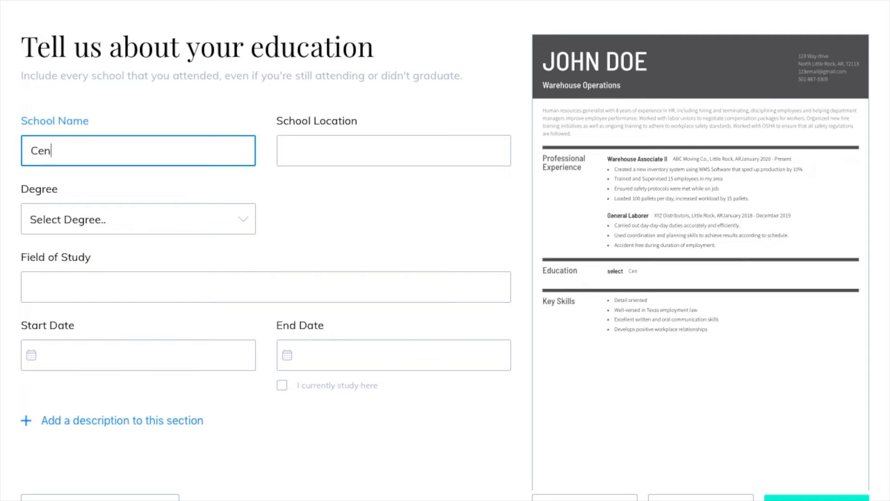
pyautogui.write('tral High School')
pyautogui.press('Tab')
pyautogui.write('Little Rock')
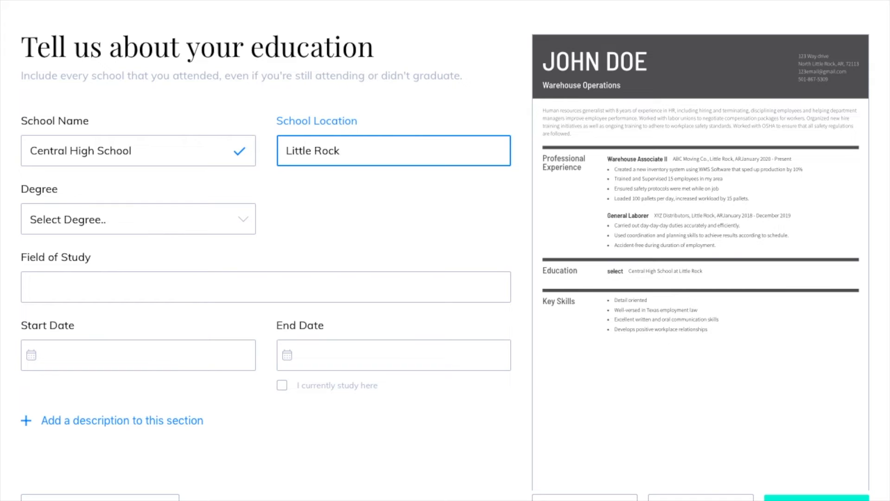
pyautogui.click(211, 221)
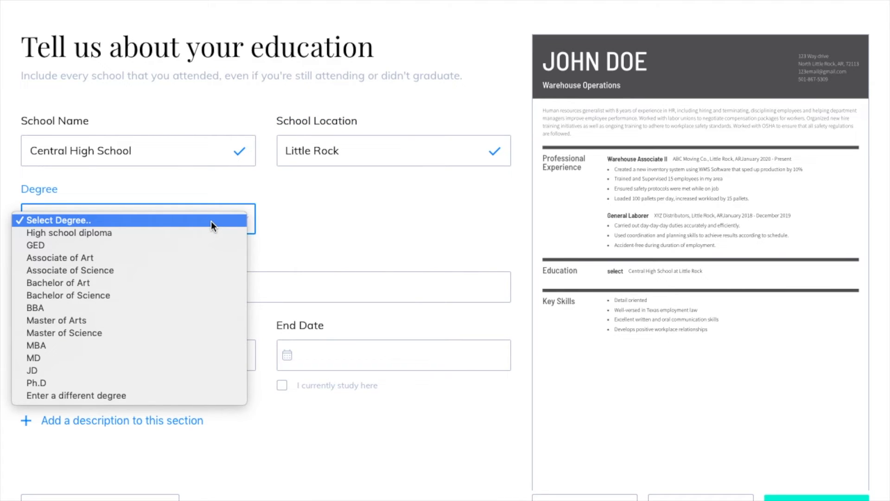
pyautogui.click(190, 231)
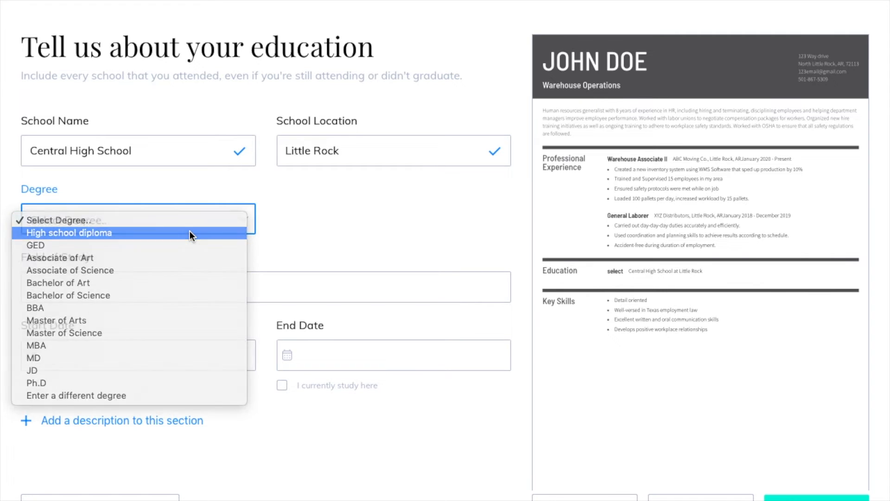
pyautogui.click(228, 227)
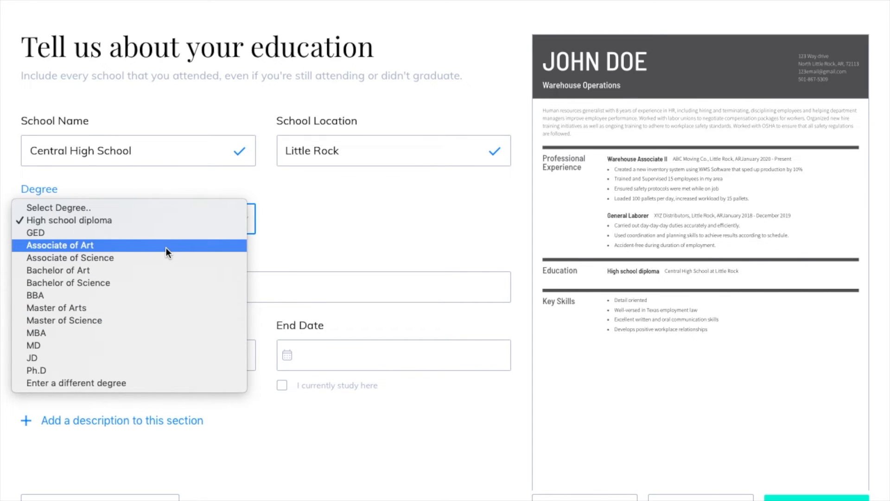
pyautogui.click(358, 204)
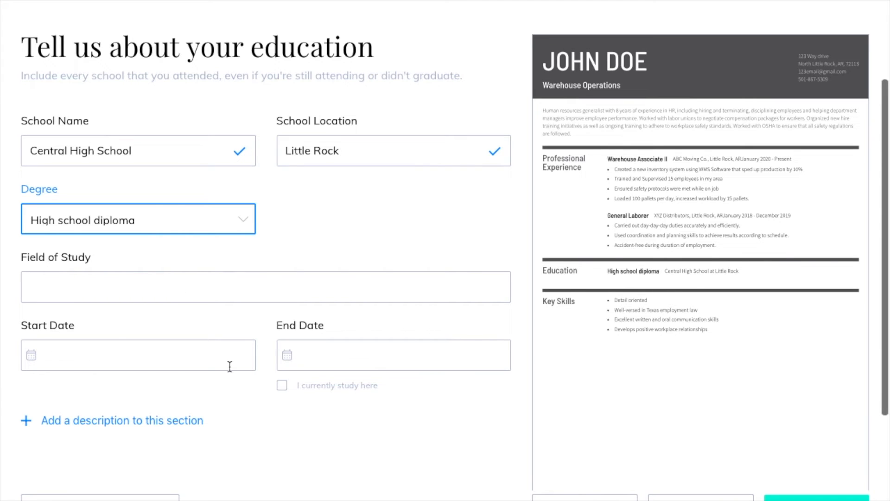
# - Pick May 2017 as the school's end date, leaving currently attending unchecked
pyautogui.click(288, 356)
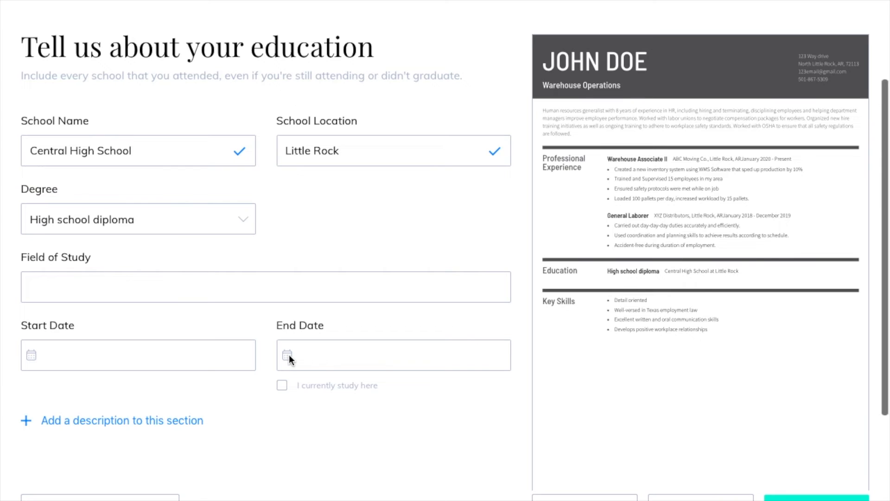
pyautogui.click(343, 354)
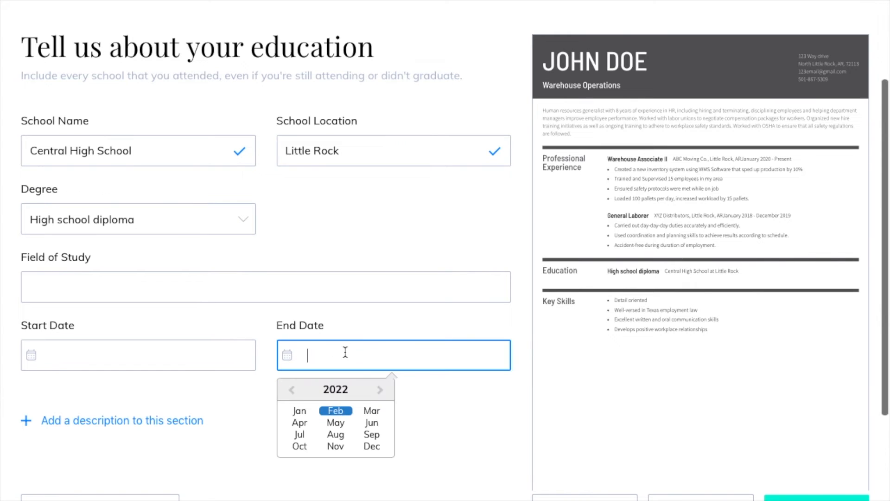
pyautogui.click(294, 391)
pyautogui.click(294, 391)
pyautogui.click(294, 391)
pyautogui.click(293, 391)
pyautogui.click(293, 391)
pyautogui.click(294, 391)
pyautogui.click(381, 391)
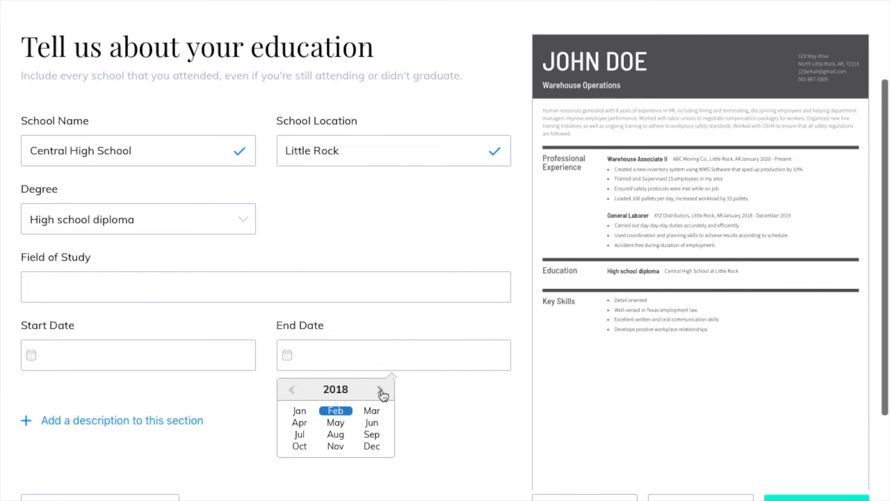
pyautogui.click(293, 391)
pyautogui.click(336, 427)
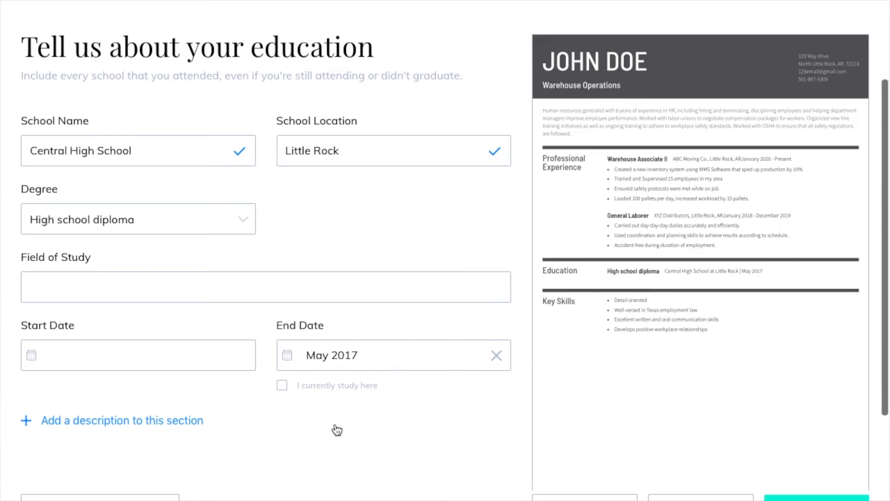
pyautogui.scroll(-2, 378, 401)
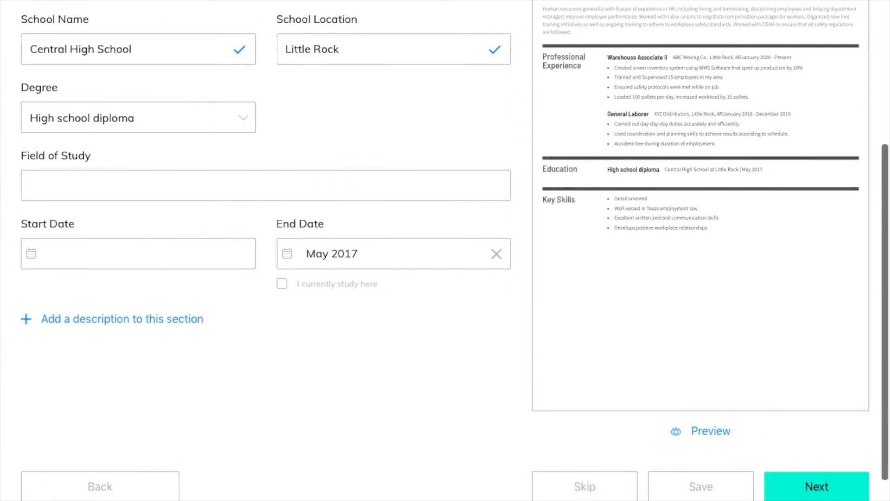
pyautogui.scroll(1, 377, 401)
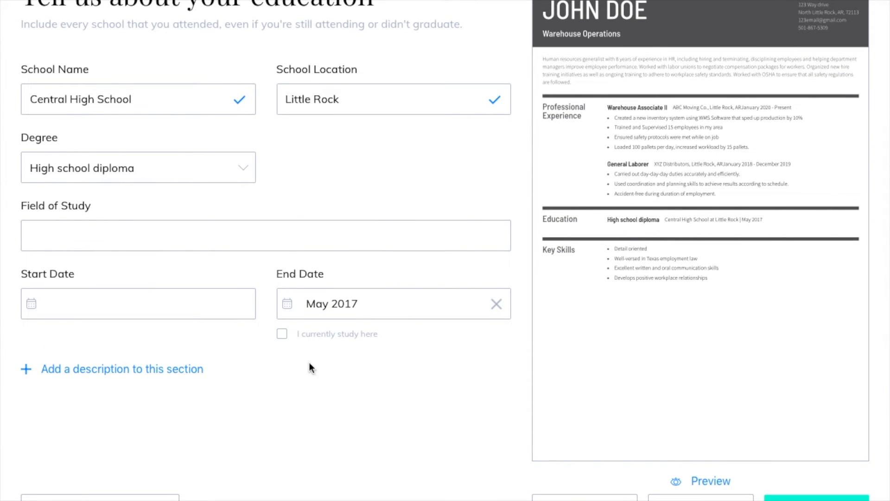
pyautogui.click(282, 335)
pyautogui.click(282, 335)
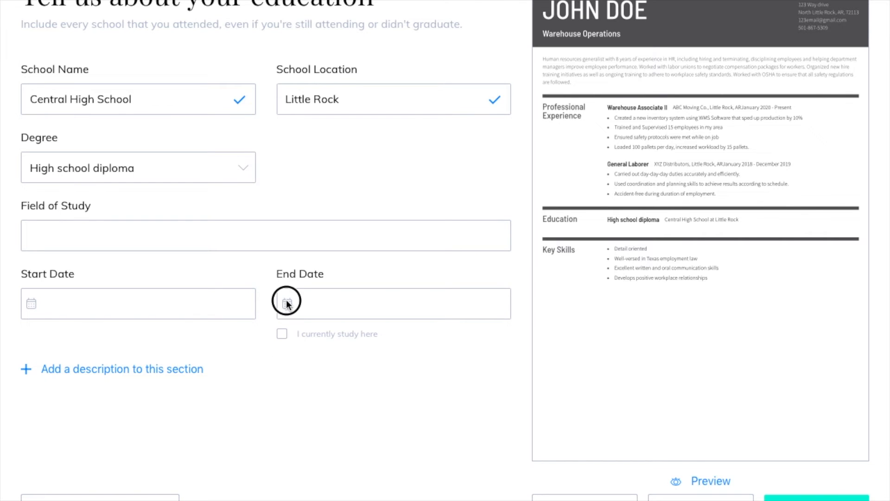
# - Re-set the end date to May 2017 and save the school to the Education summary
pyautogui.click(325, 298)
pyautogui.click(292, 339)
pyautogui.click(292, 339)
pyautogui.click(292, 341)
pyautogui.click(292, 341)
pyautogui.click(293, 341)
pyautogui.click(293, 341)
pyautogui.click(376, 341)
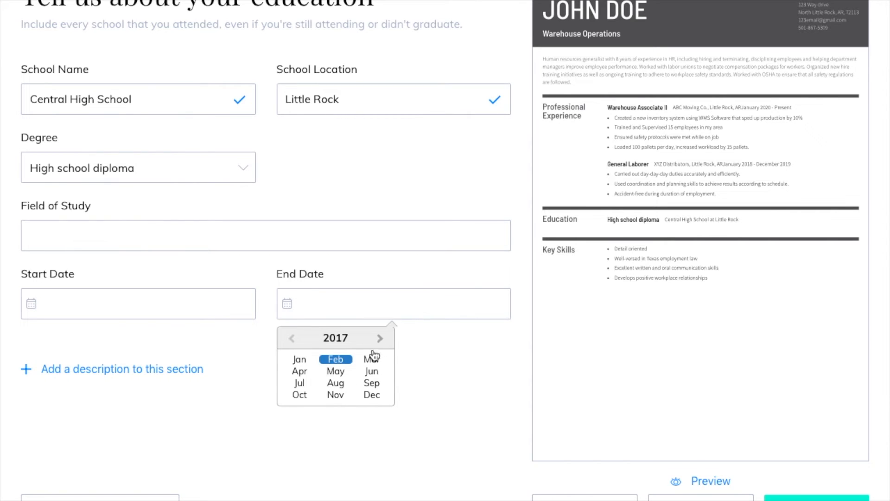
pyautogui.click(336, 371)
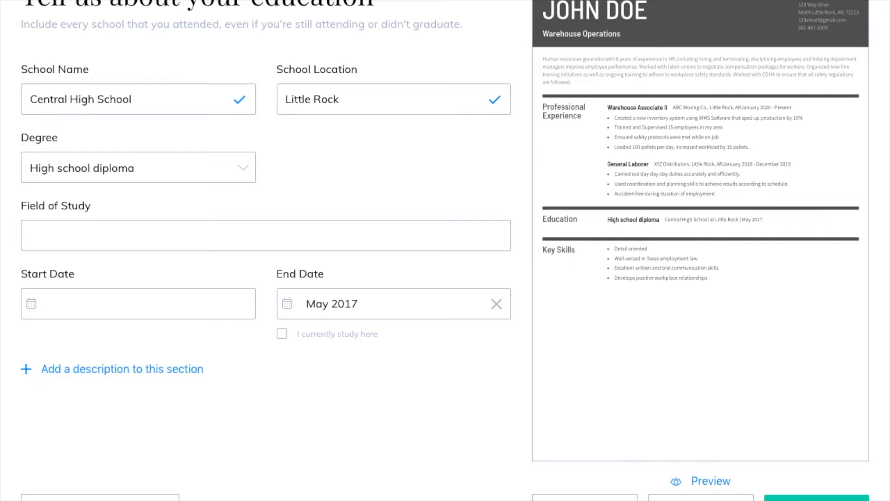
pyautogui.click(817, 499)
pyautogui.scroll(3, 465, 373)
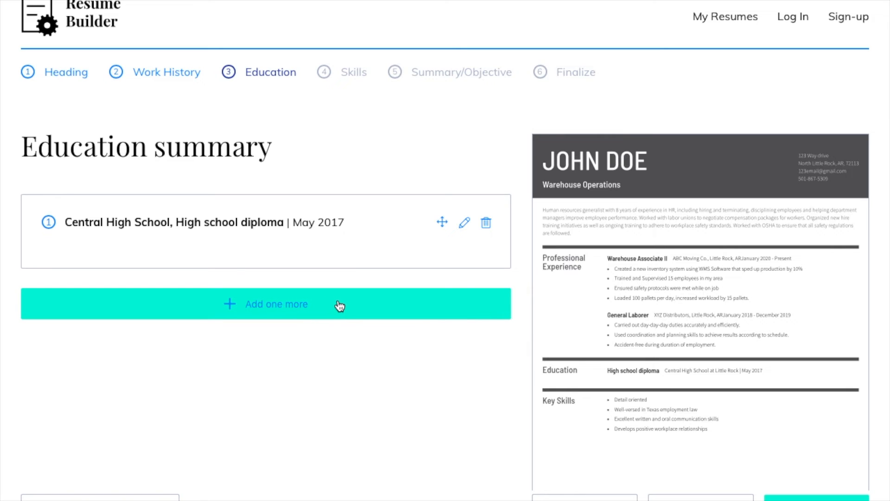
# - Leave the Education summary for the Skills step with Warehouse Associate II suggestions
pyautogui.scroll(-1, 369, 370)
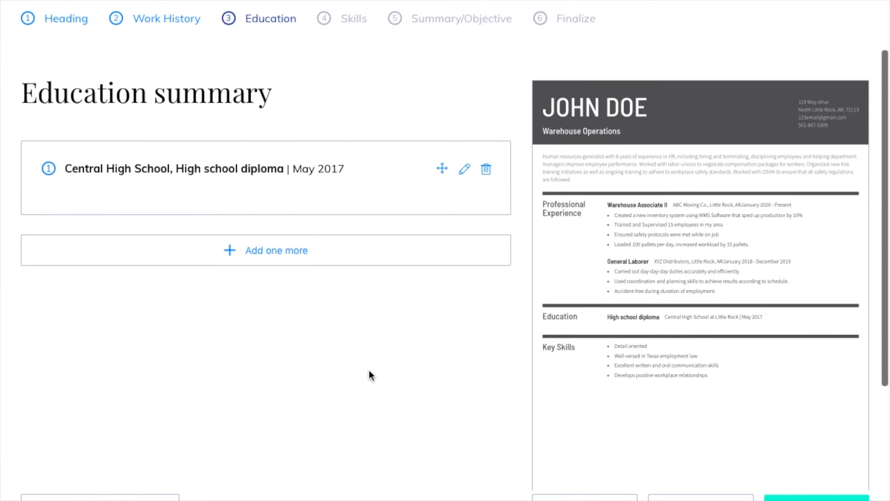
pyautogui.click(832, 498)
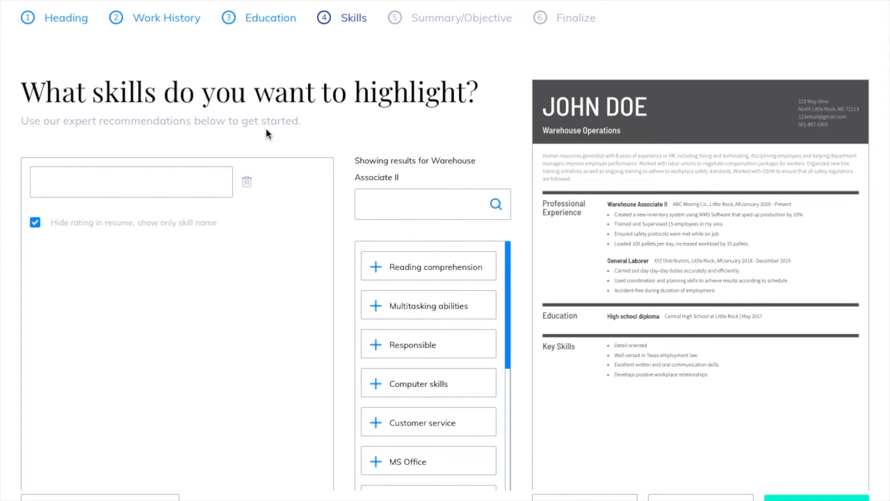
# - Enter Forklift Certified and OSHA Certification as the first two key skills
pyautogui.click(156, 180)
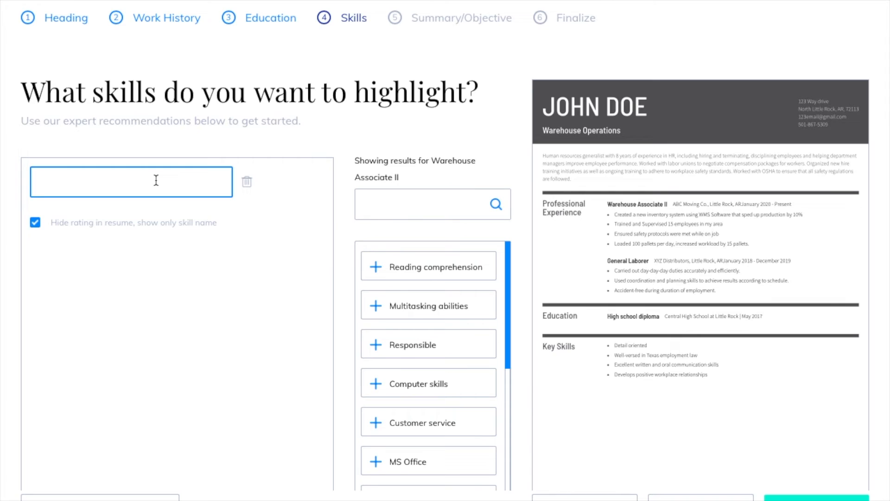
pyautogui.write('Forklift Certified')
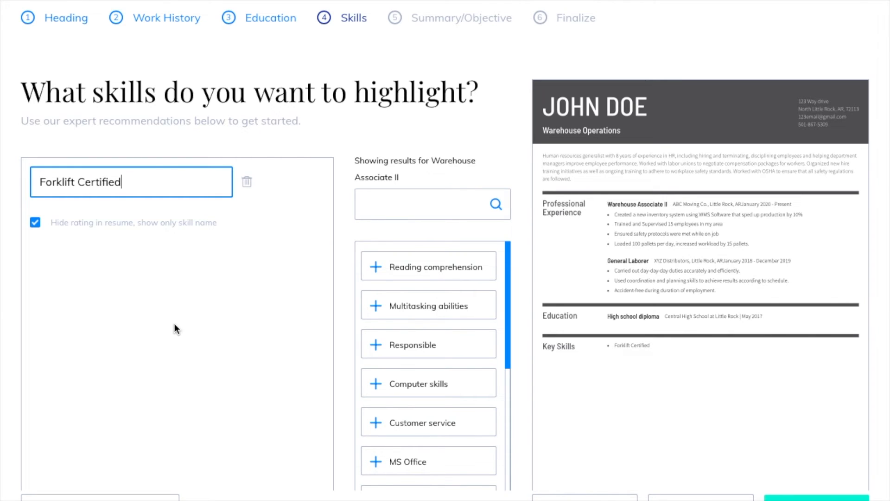
pyautogui.scroll(-4, 175, 324)
pyautogui.click(185, 358)
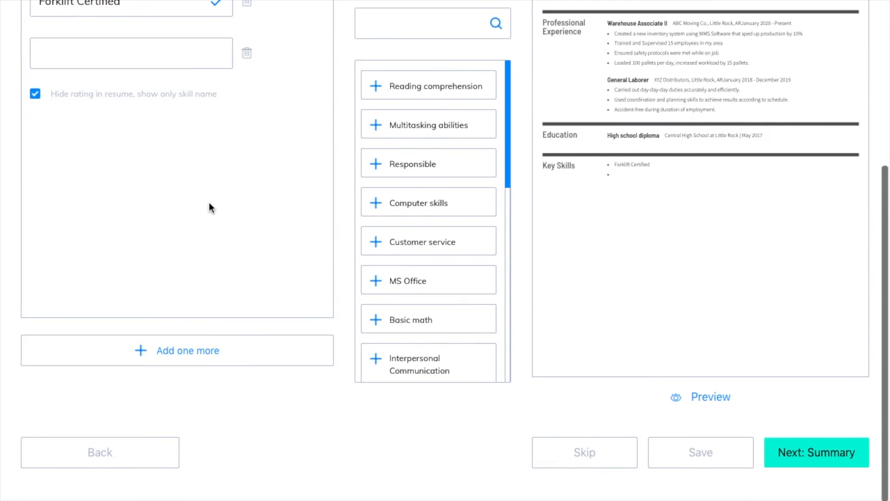
pyautogui.scroll(2, 210, 206)
pyautogui.scroll(-1, 209, 207)
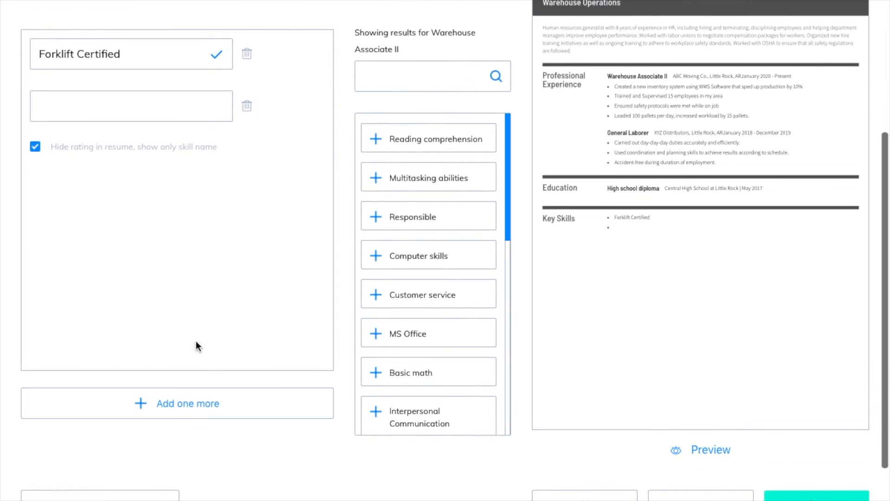
pyautogui.scroll(2, 232, 384)
pyautogui.click(138, 175)
pyautogui.write('OSH')
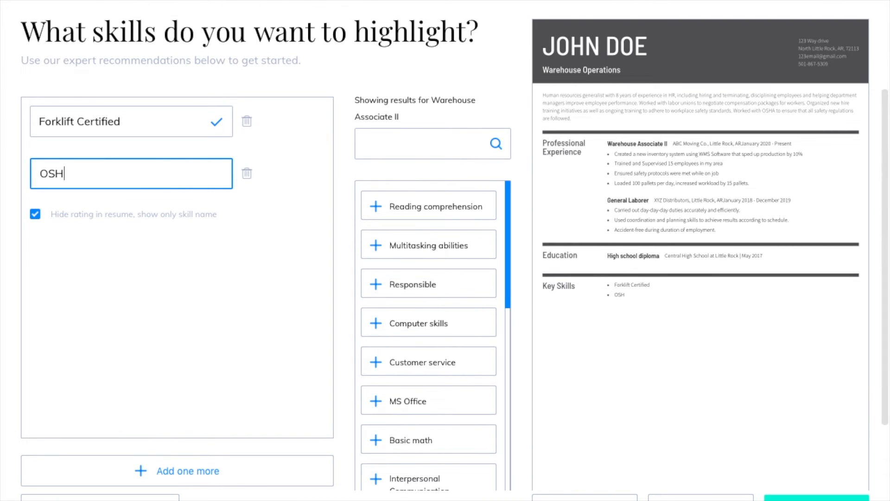
pyautogui.write('A Certification')
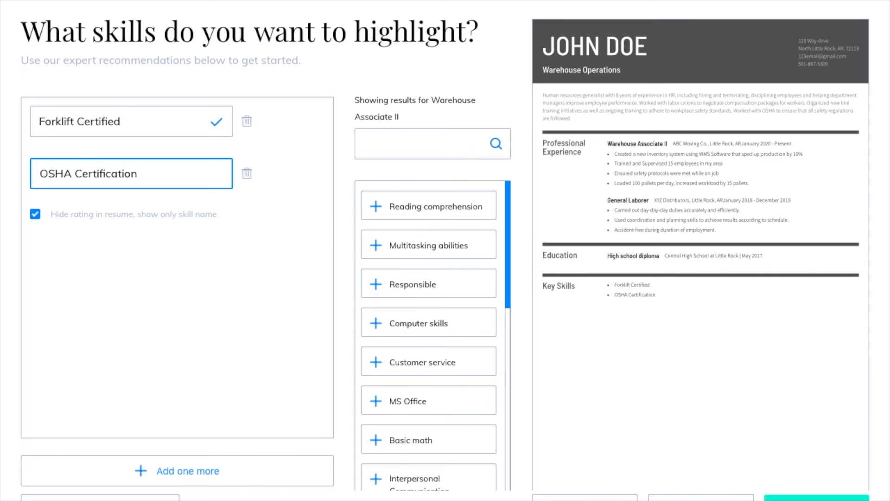
# - Add Management and WMS Software as further skills and continue to the summary step
pyautogui.click(238, 480)
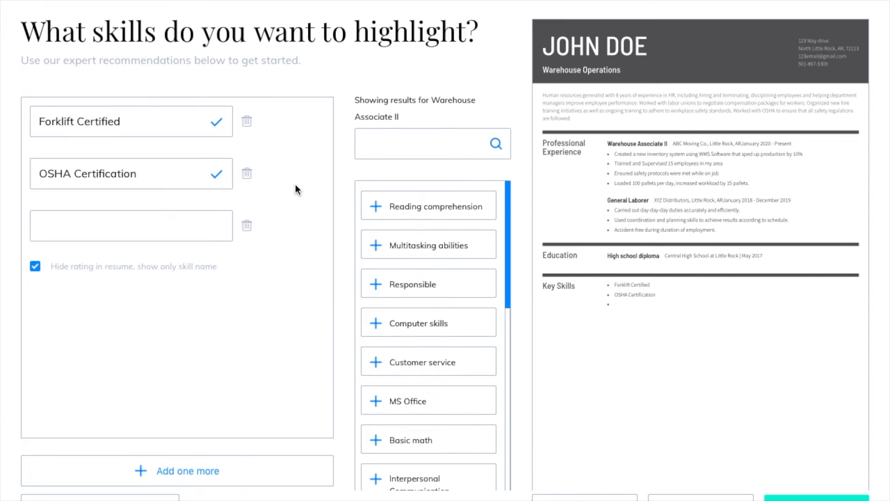
pyautogui.click(97, 228)
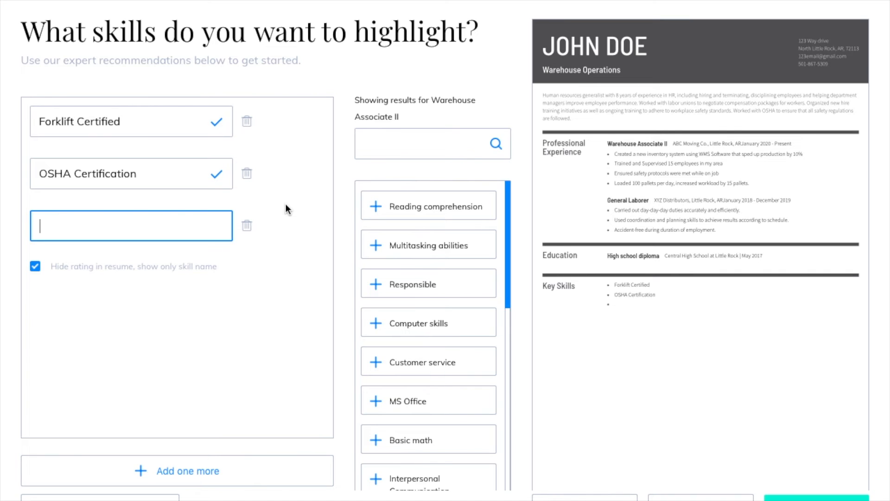
pyautogui.write('Management')
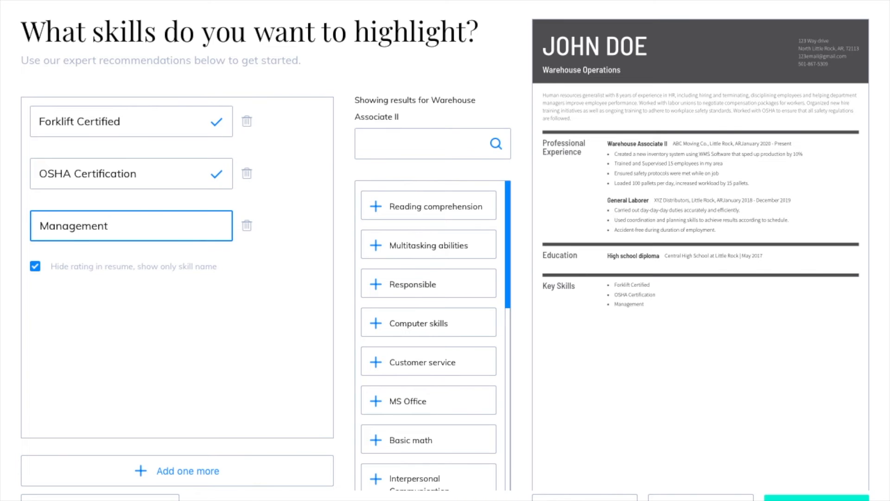
pyautogui.click(218, 473)
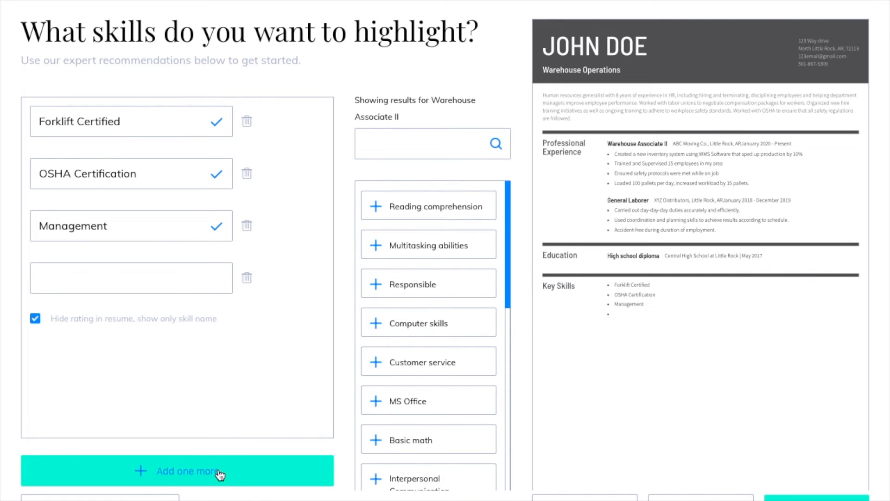
pyautogui.click(149, 272)
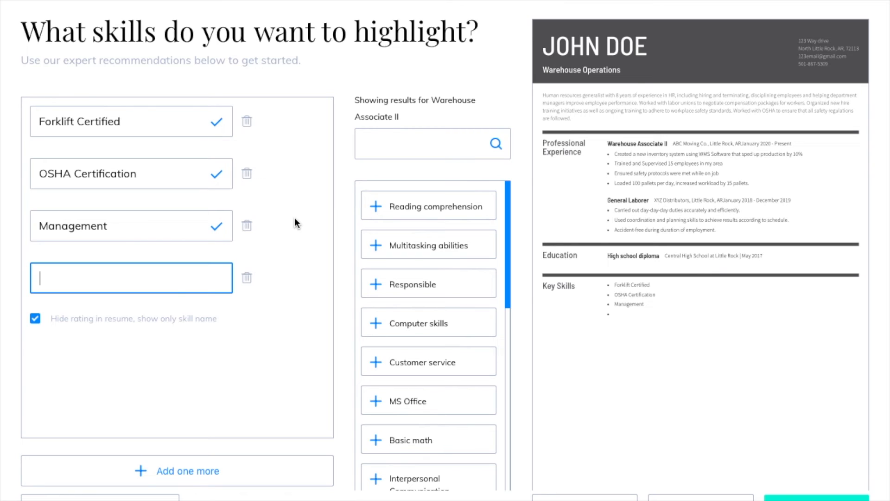
pyautogui.write('WMS Software')
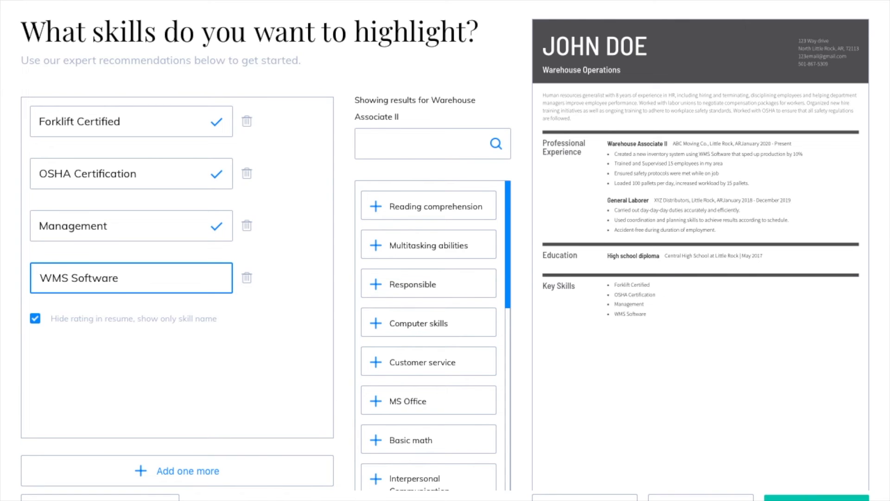
pyautogui.click(816, 497)
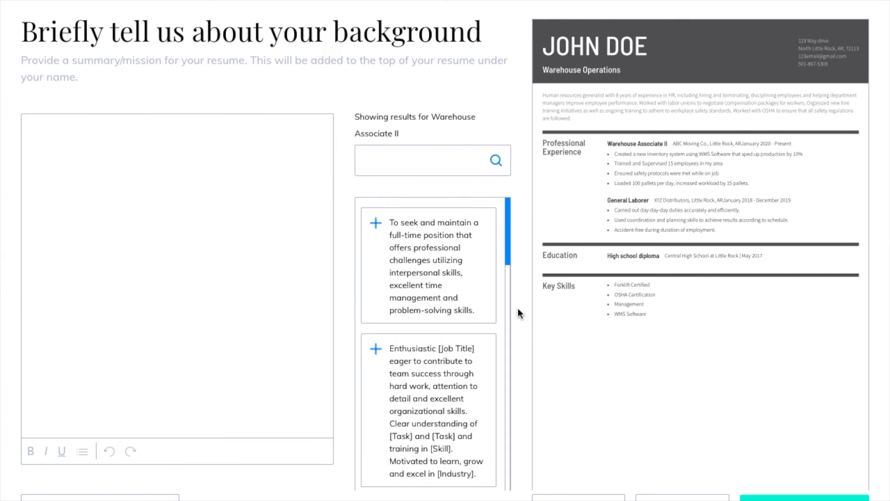
# - Type the summary 'Forklift certified warehouse associate with 4 years of experience…', fixing the capital C
pyautogui.scroll(1, 283, 252)
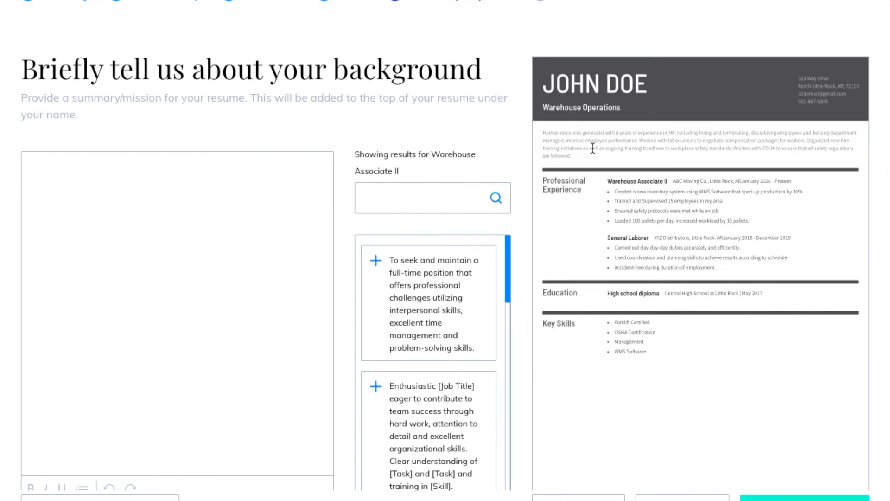
pyautogui.click(263, 203)
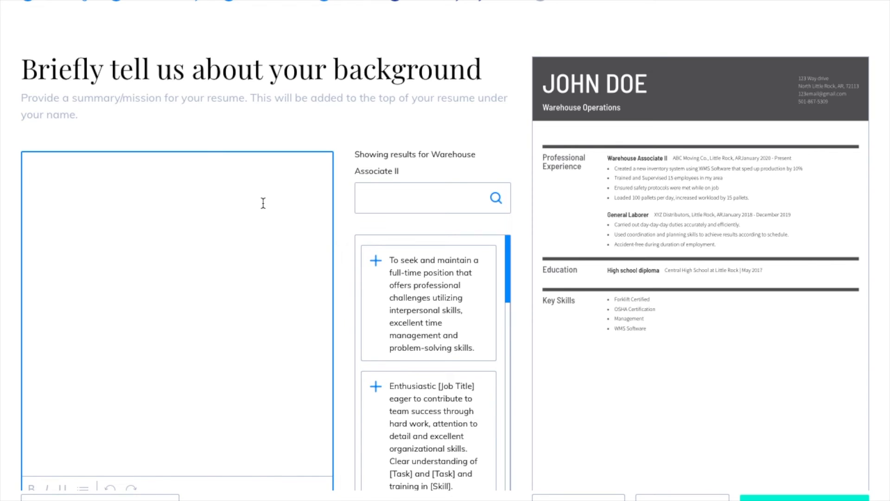
pyautogui.write('Forklift C')
pyautogui.press('BackSpace')
pyautogui.write('certified')
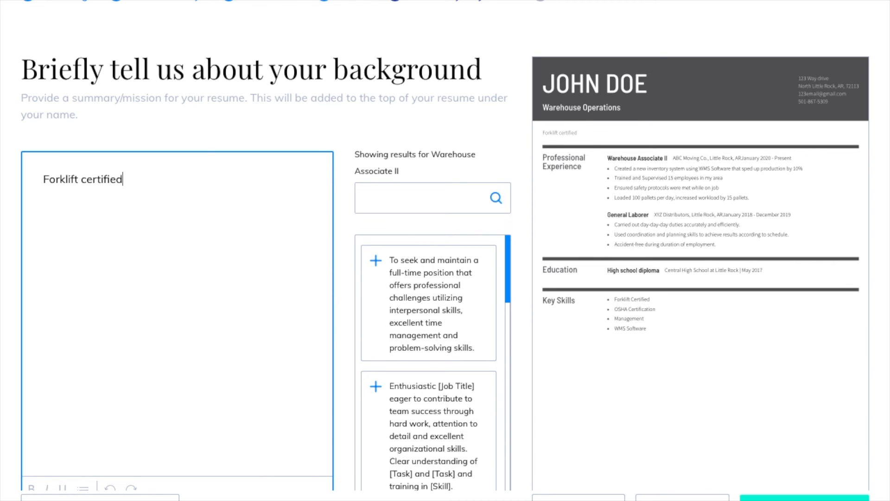
pyautogui.write(' warehous')
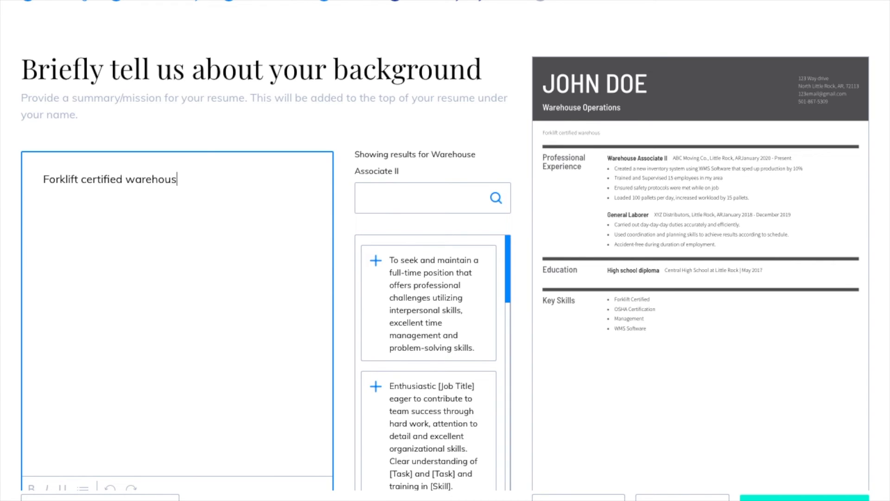
pyautogui.write('e associate')
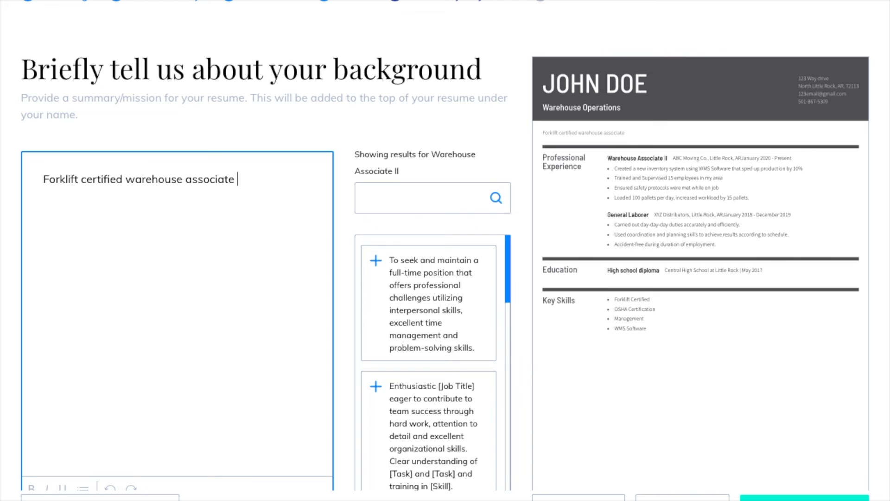
pyautogui.write(' with 4 years')
pyautogui.write('of e')
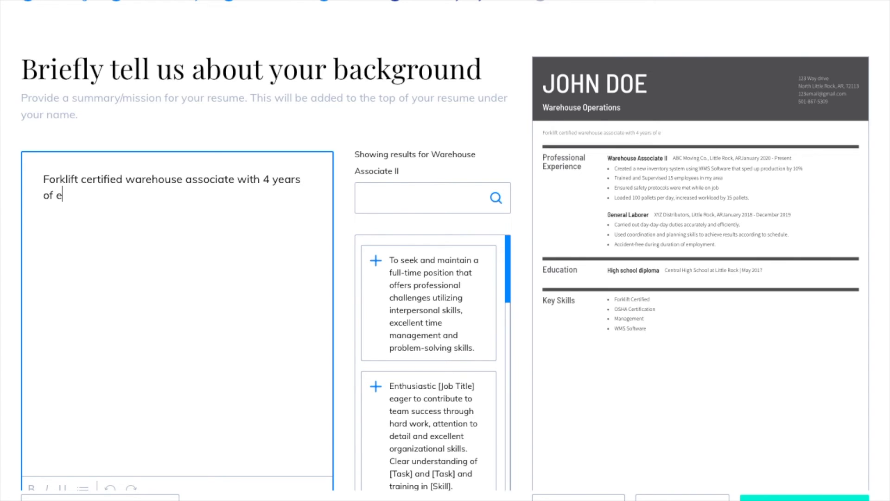
pyautogui.write('xperience in')
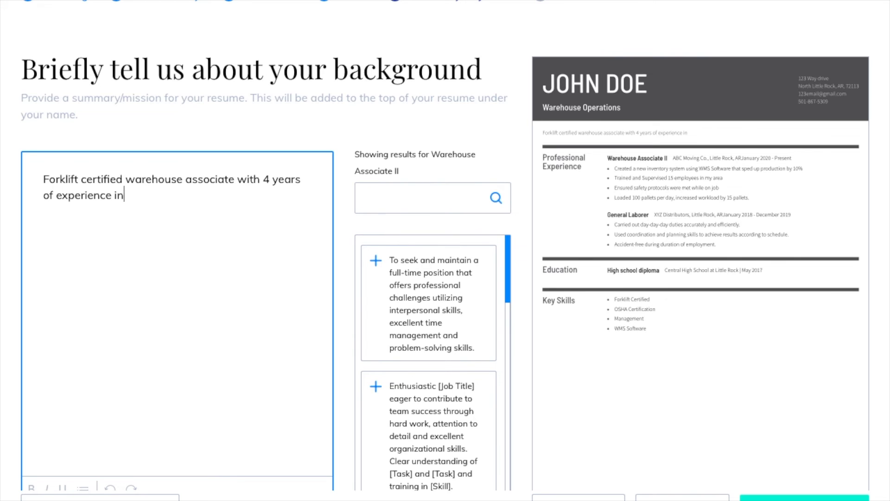
pyautogui.write(' warehouse ope')
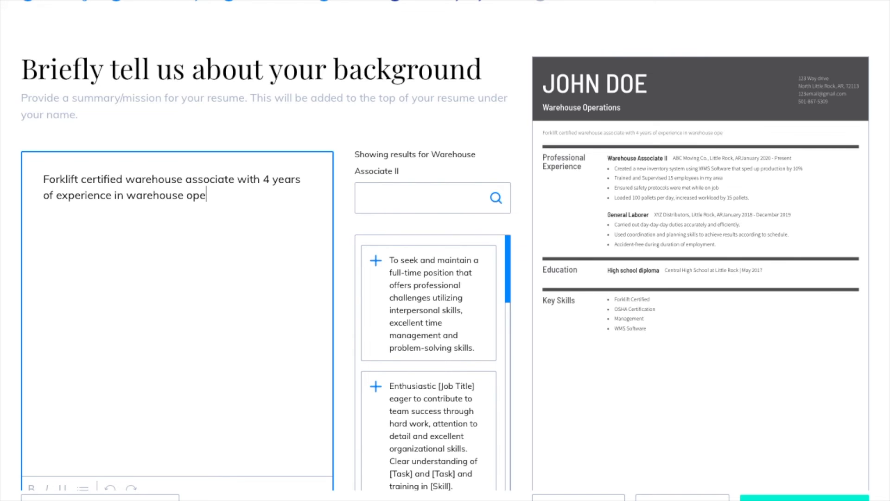
pyautogui.write('rations. Loo')
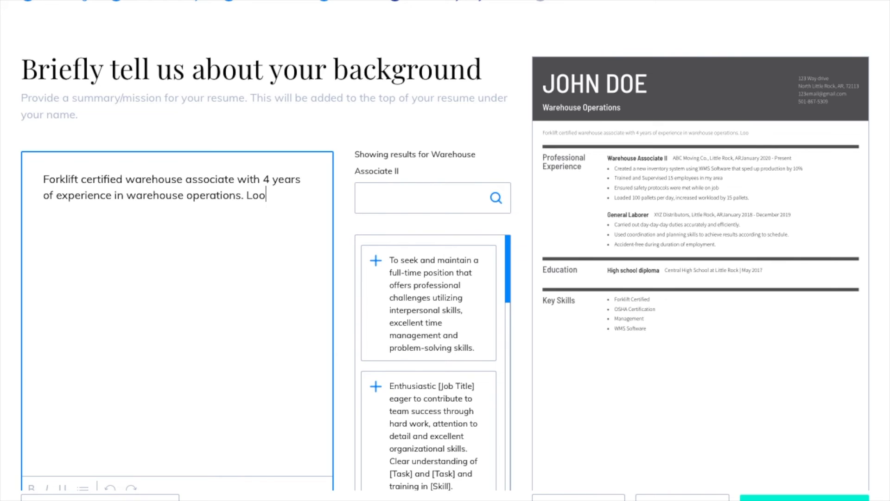
pyautogui.write('king to utilize ')
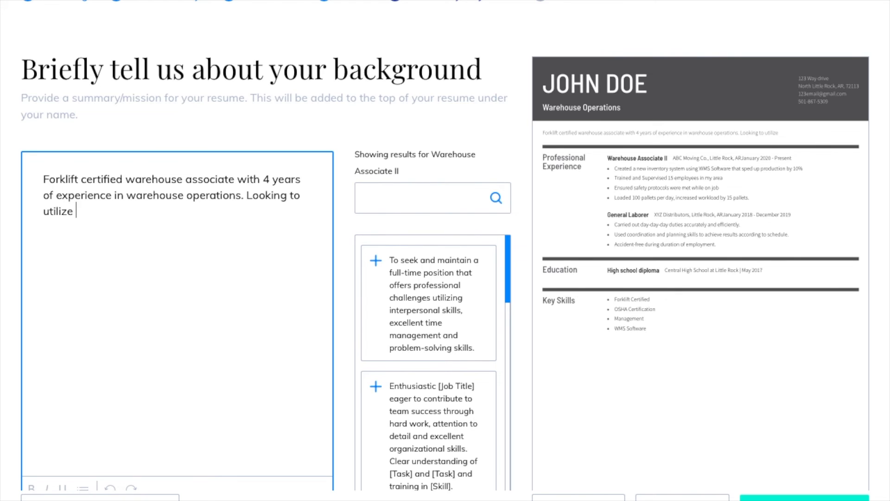
pyautogui.write('experience t')
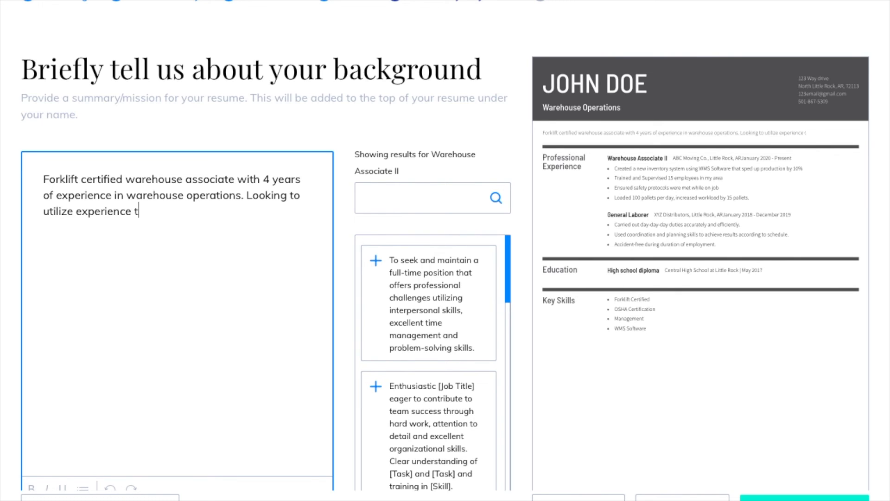
pyautogui.write('o streamline operations')
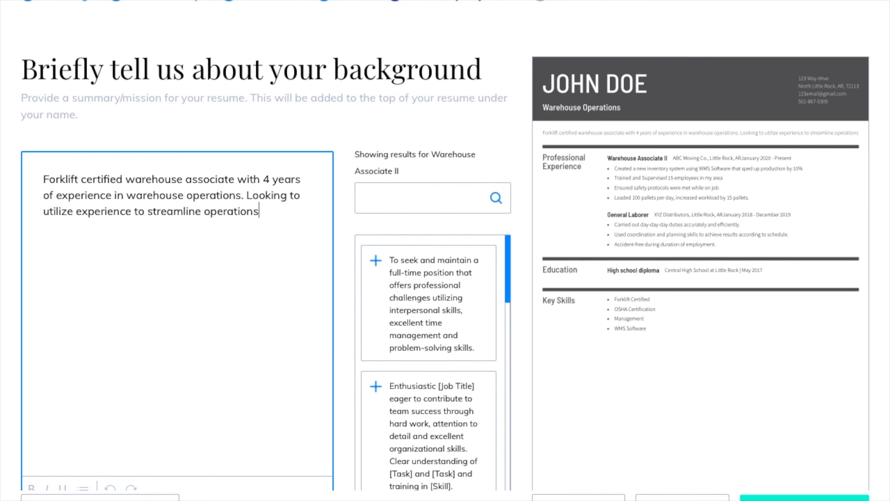
pyautogui.write(' as a wareho')
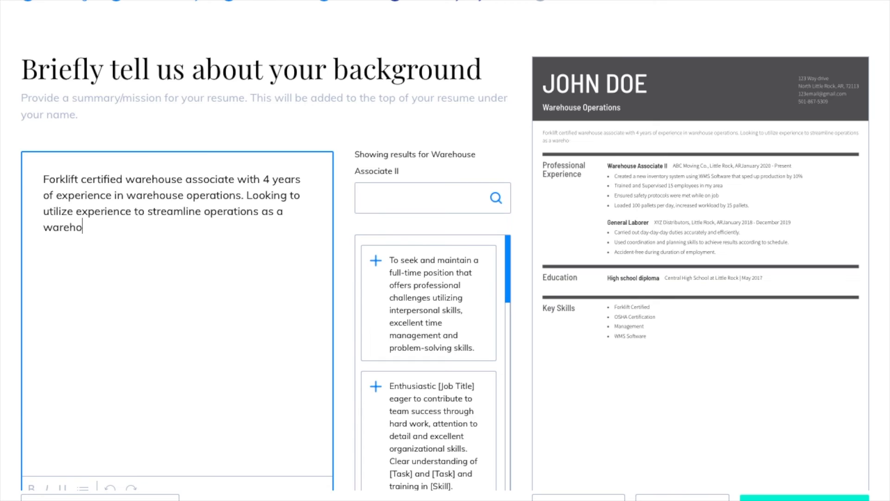
pyautogui.write('use op')
pyautogui.write('eratio')
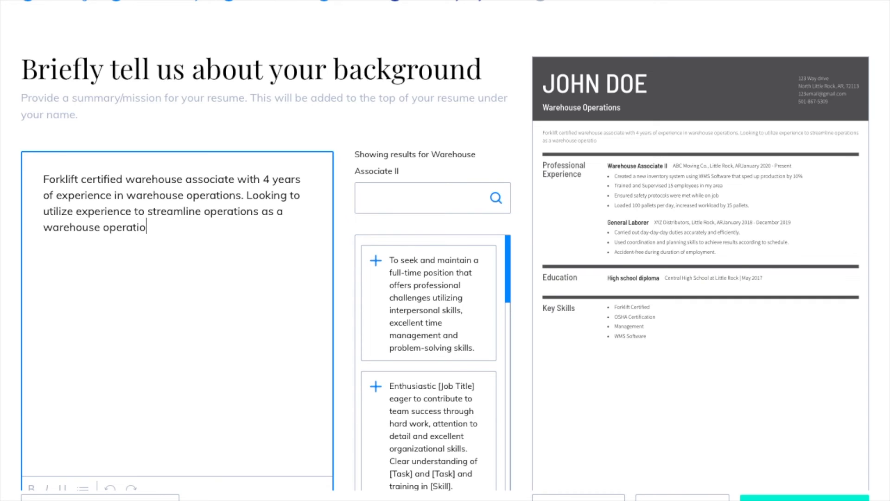
pyautogui.write('ns manager.')
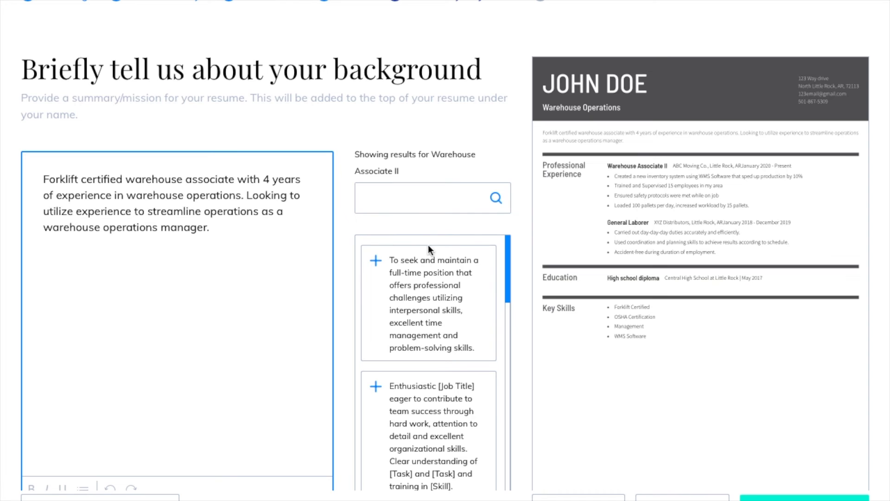
# - Add the optional Software section and proceed to its blank entry form
pyautogui.click(780, 495)
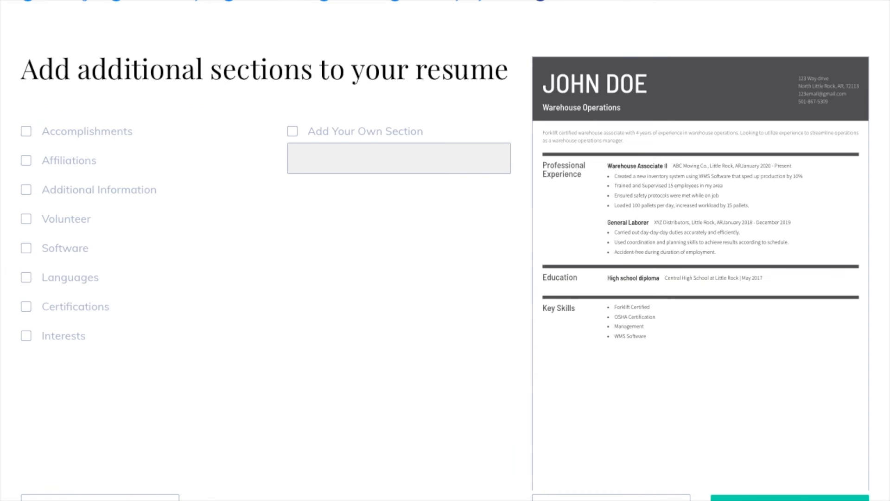
pyautogui.scroll(2, 446, 307)
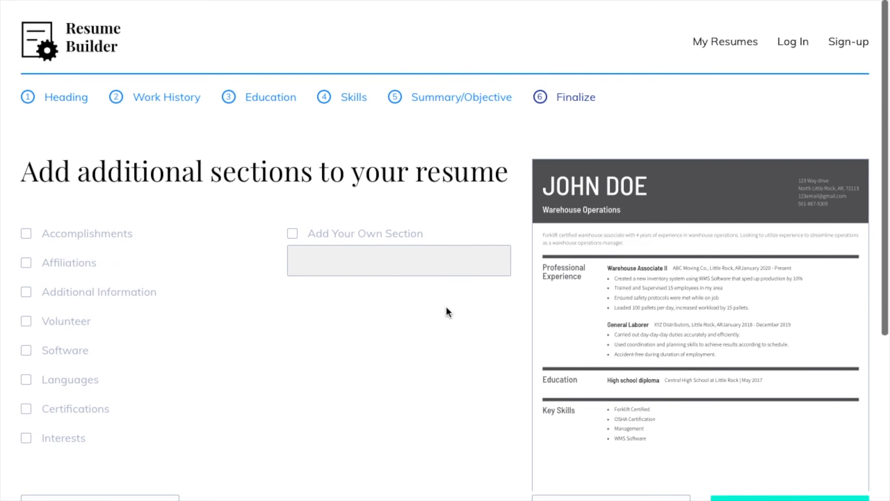
pyautogui.scroll(-1, 447, 307)
pyautogui.scroll(-1, 446, 307)
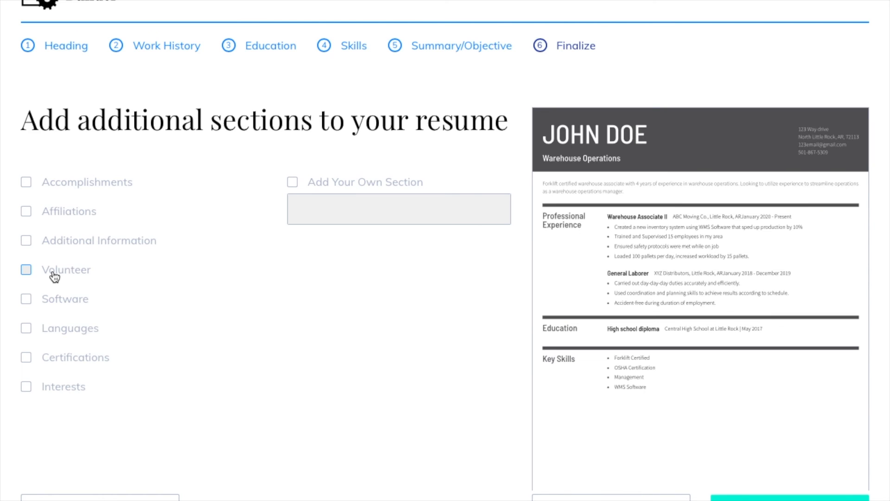
pyautogui.click(31, 302)
pyautogui.scroll(-2, 244, 317)
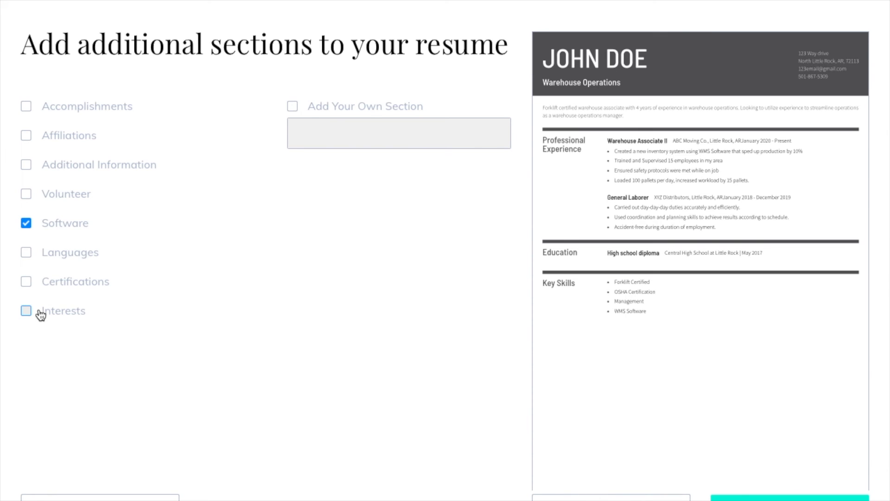
pyautogui.click(789, 498)
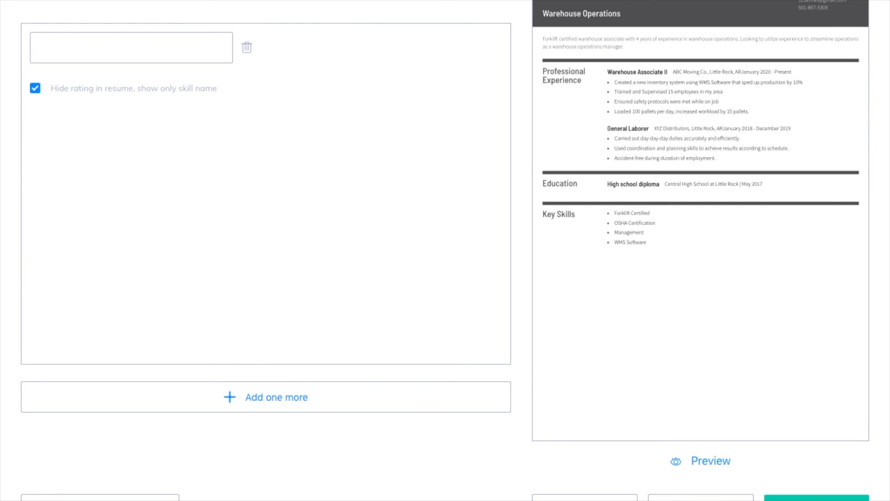
# - Enter 'WMS Software' and 'Microsoft Excel' as the two Software entries and finish the resume
pyautogui.click(118, 42)
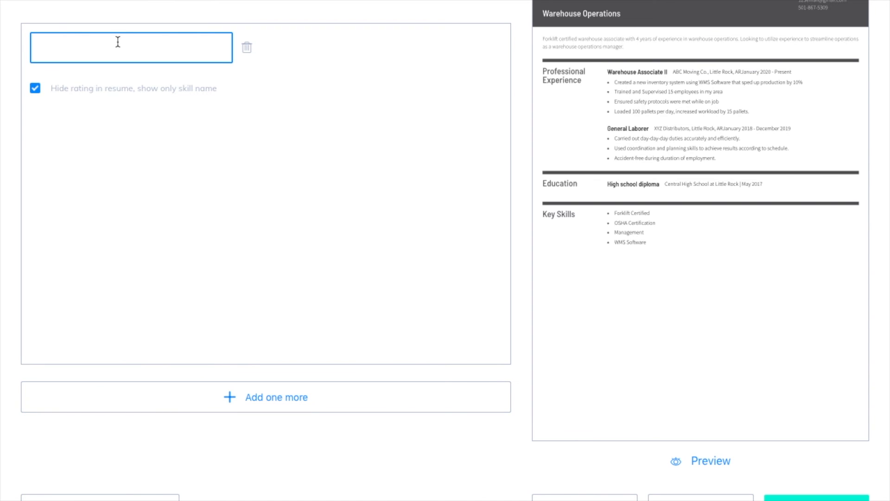
pyautogui.write('WMS S')
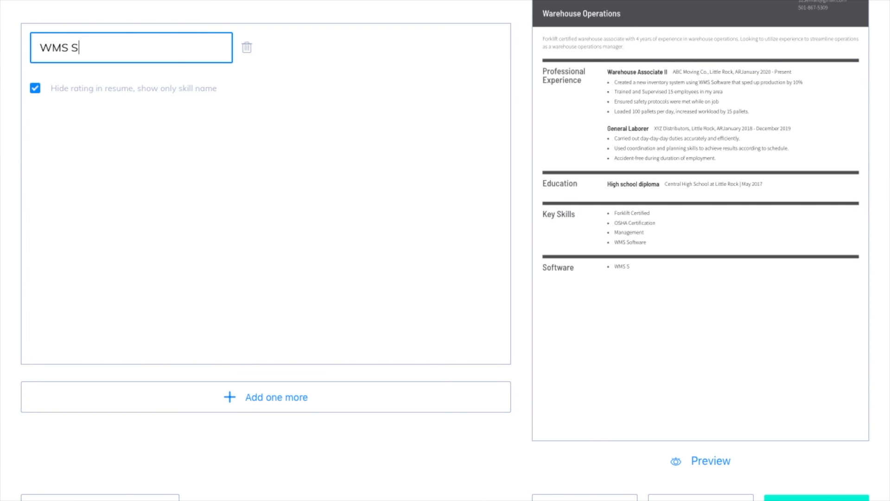
pyautogui.write('oftware')
pyautogui.click(260, 402)
pyautogui.click(122, 104)
pyautogui.write('Microsoft')
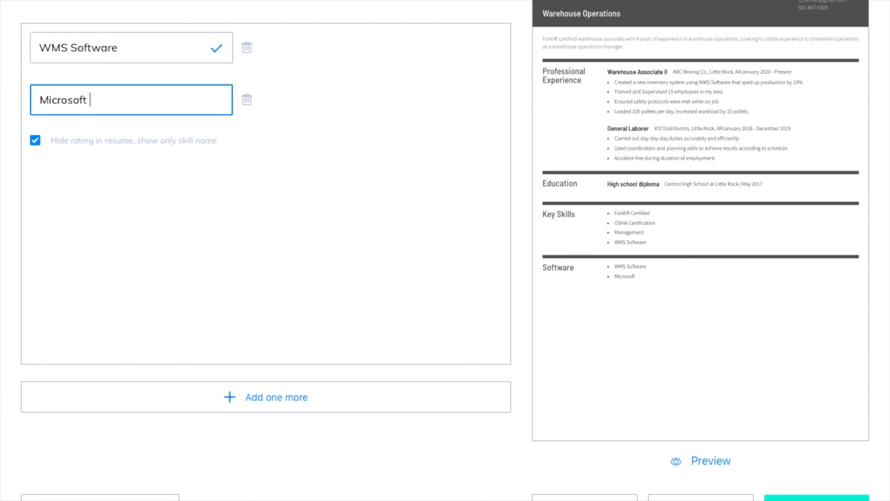
pyautogui.write(' Excel')
pyautogui.click(792, 496)
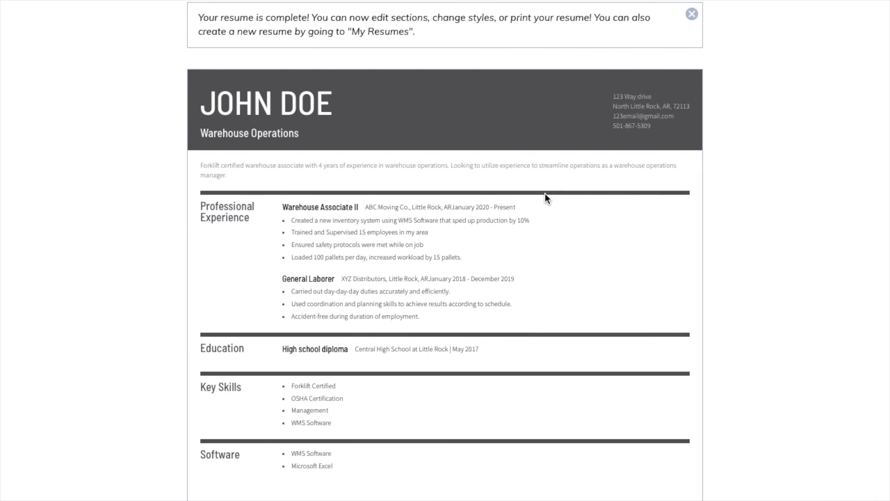
# - Dismiss the 'Your resume is complete!' banner and scroll down through the finished resume's sections
pyautogui.scroll(-1, 516, 158)
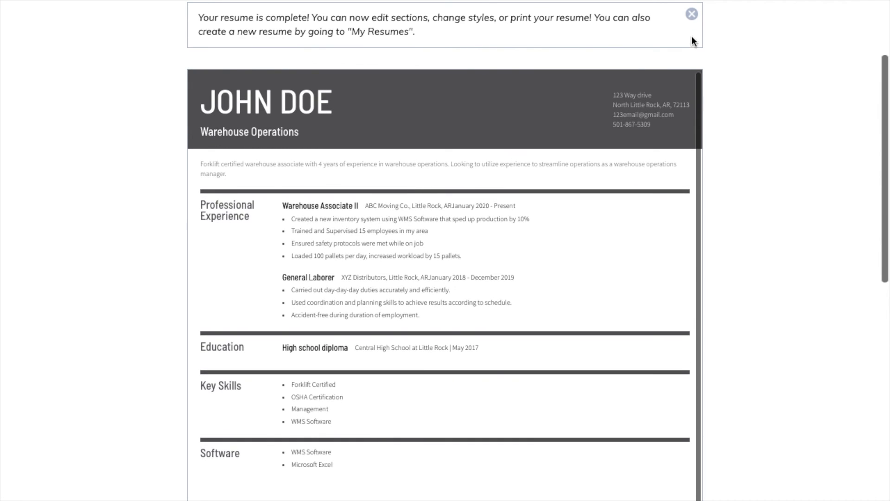
pyautogui.click(692, 14)
pyautogui.scroll(3, 711, 178)
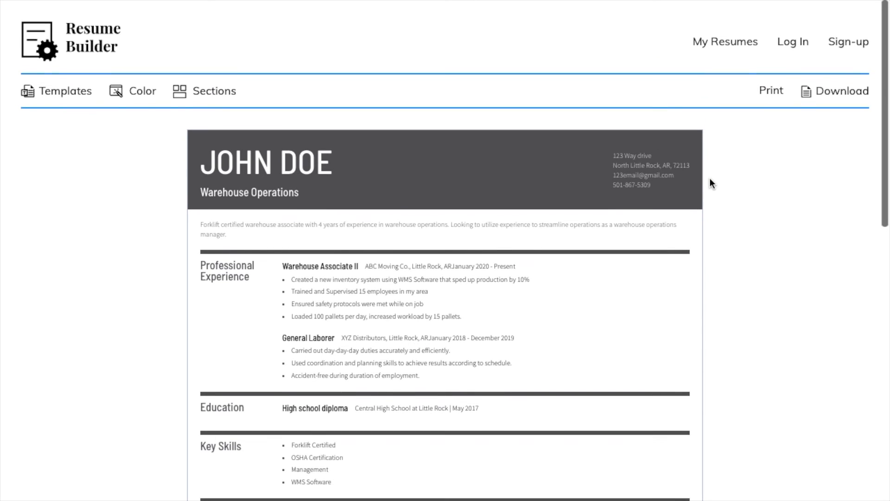
pyautogui.scroll(-1, 477, 249)
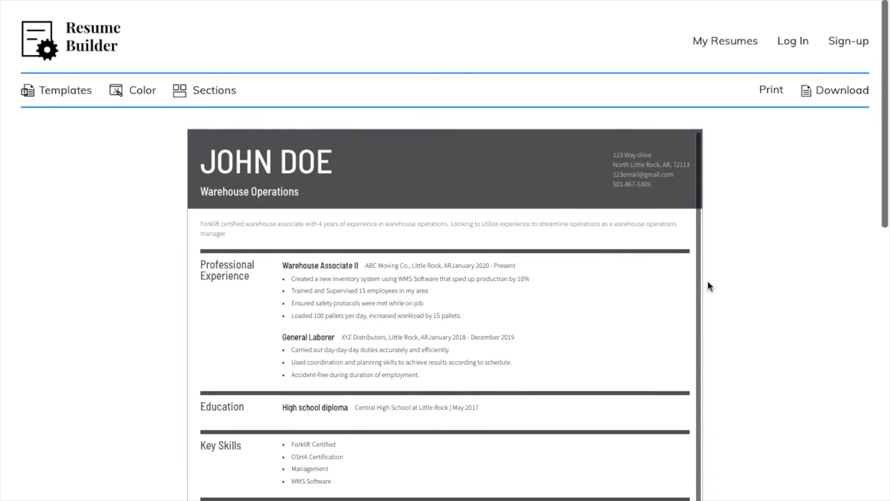
pyautogui.scroll(-2, 768, 320)
pyautogui.scroll(-1, 768, 316)
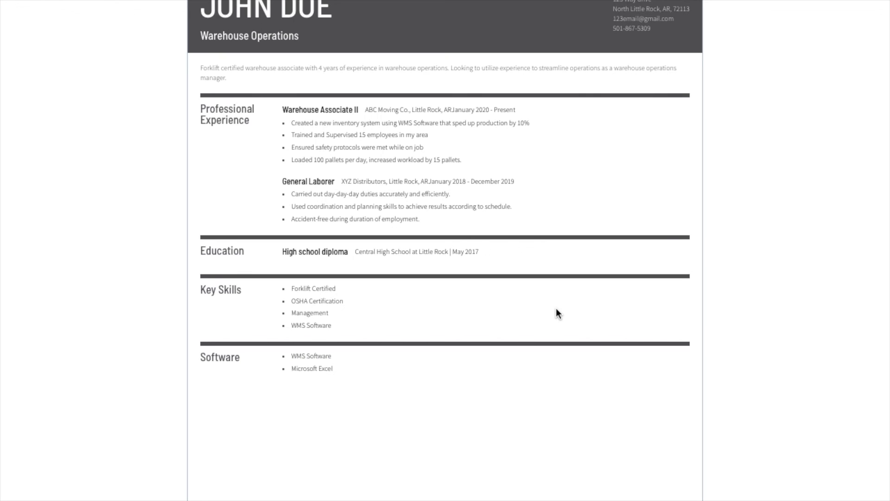
pyautogui.scroll(4, 819, 283)
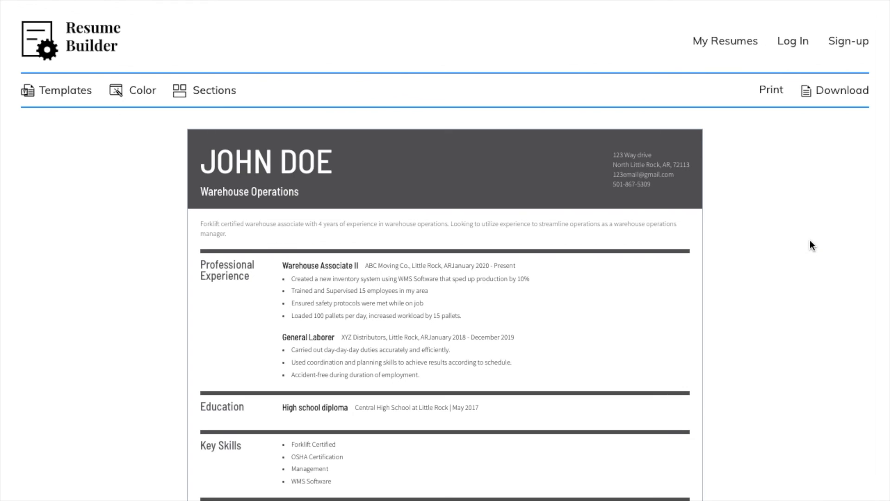
pyautogui.scroll(-4, 811, 241)
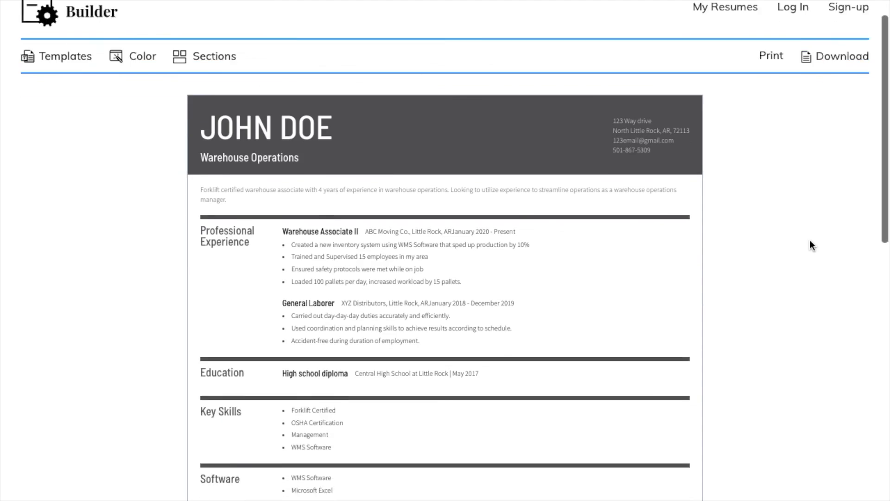
pyautogui.scroll(3, 811, 240)
pyautogui.scroll(-1, 810, 245)
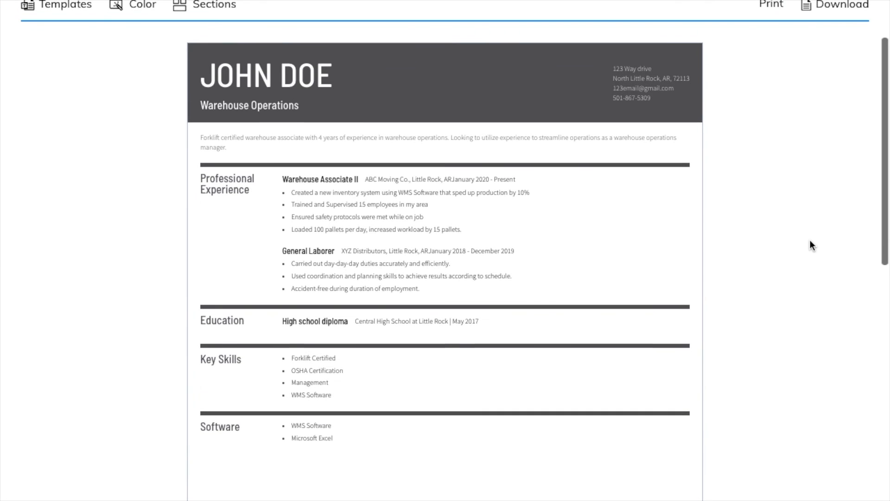